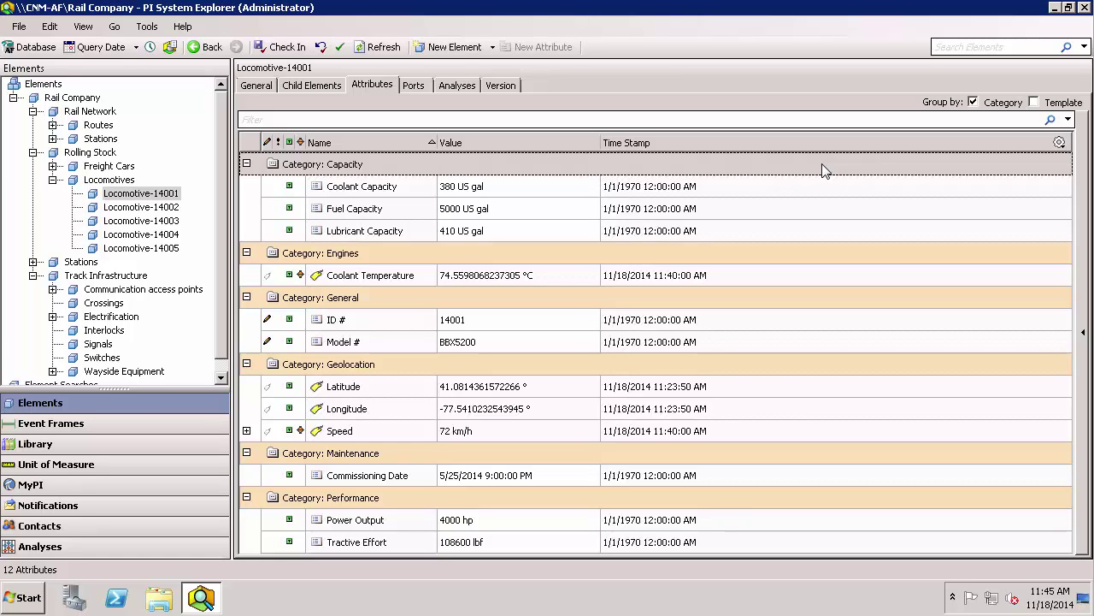
# Step: Review Locomotive-14001's attributes, then bring up the PI Integrator for Esri ArcGIS Services page
pyautogui.moveTo(793, 211); pyautogui.dragTo(914, 211)
pyautogui.moveTo(826, 297); pyautogui.dragTo(1045, 296)
pyautogui.moveTo(885, 428); pyautogui.dragTo(1001, 517)
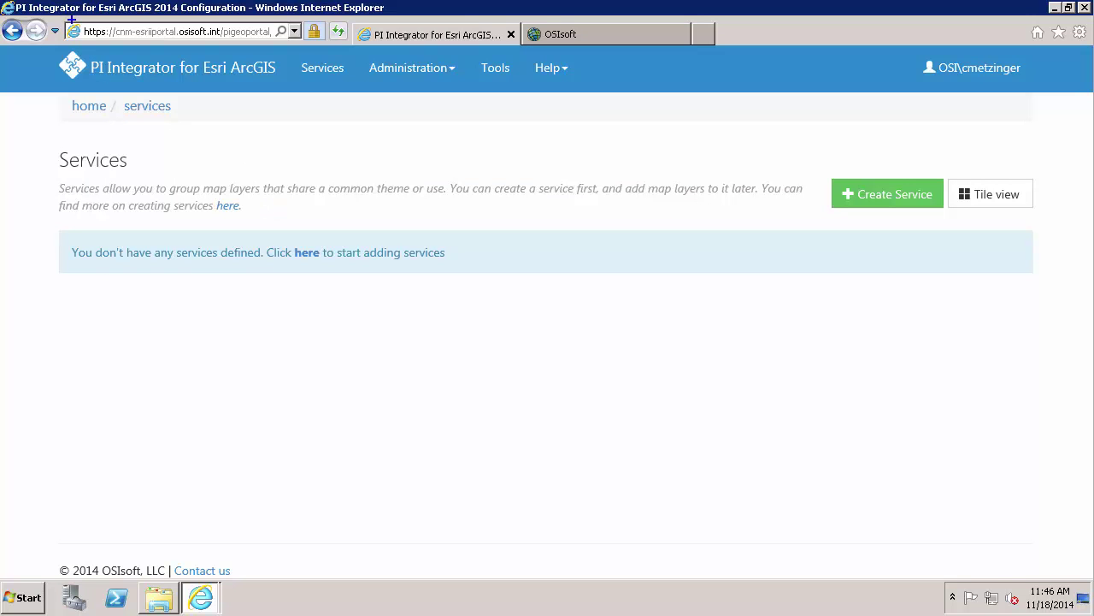
# Step: Create the 'Rolling Stock' geo service described as 'Rail Company Locomotive and Freight Car Assets'
pyautogui.moveTo(72, 19); pyautogui.dragTo(272, 45)
pyautogui.click(895, 197)
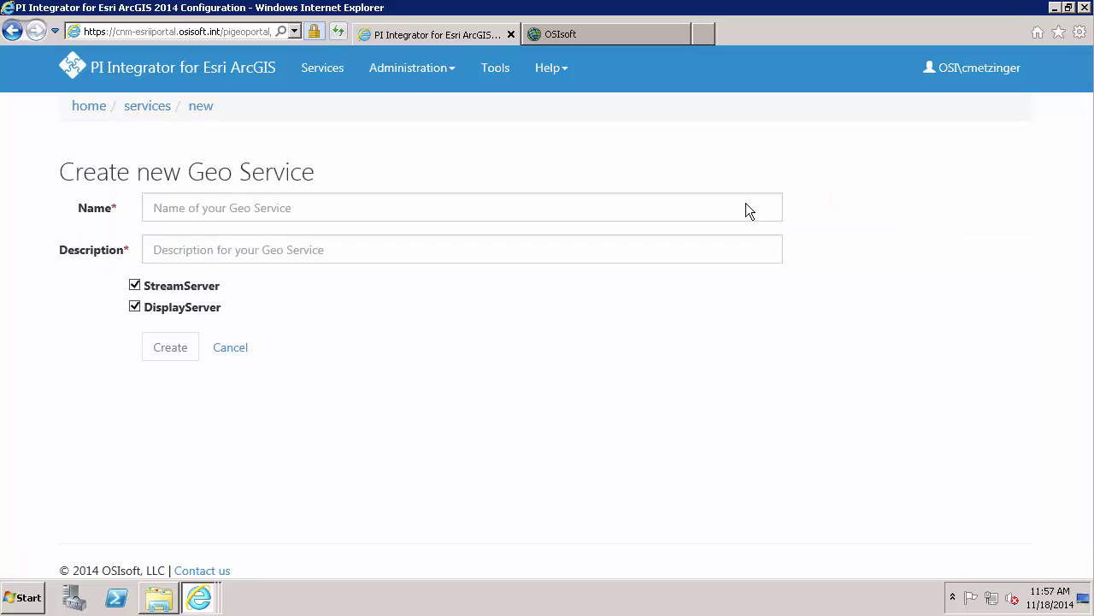
pyautogui.click(745, 205)
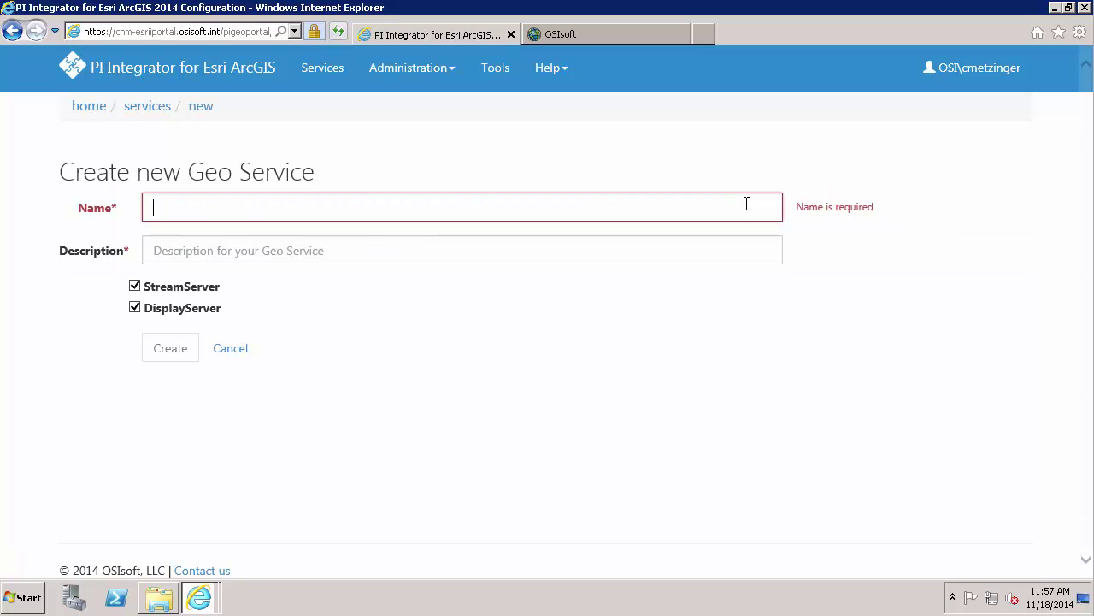
pyautogui.write('Rolling Stock')
pyautogui.press('Tab')
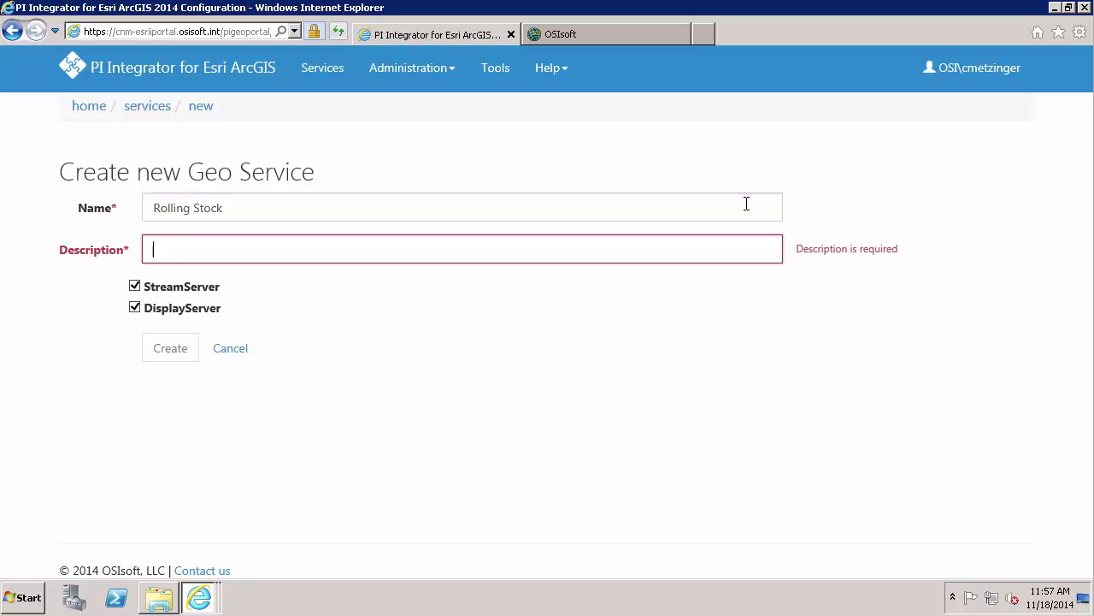
pyautogui.write('Rail Company Locomotive and Freight Car Assets')
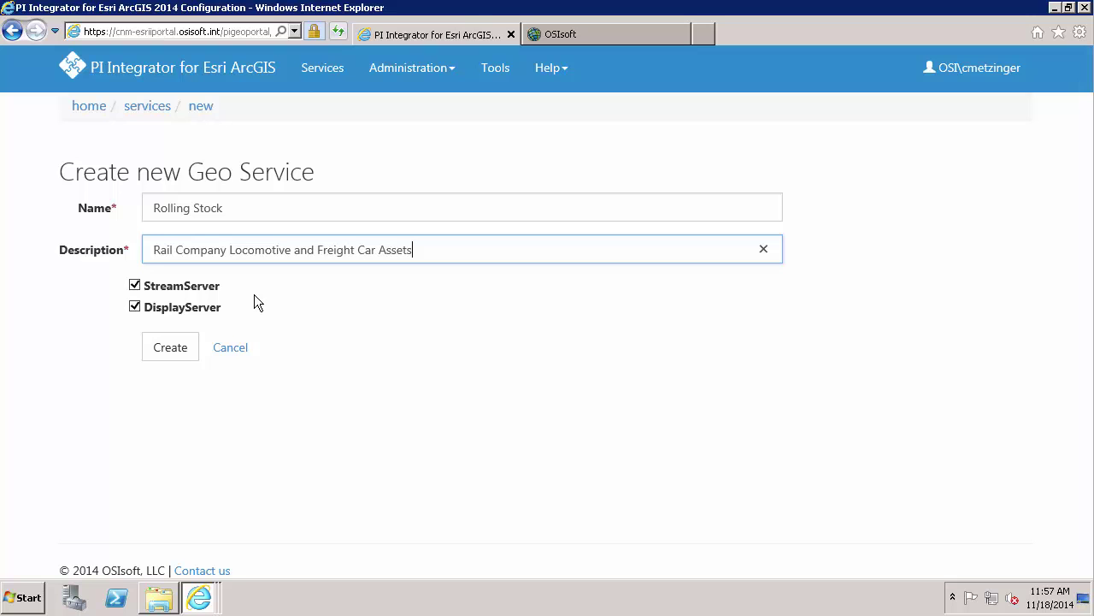
pyautogui.click(170, 348)
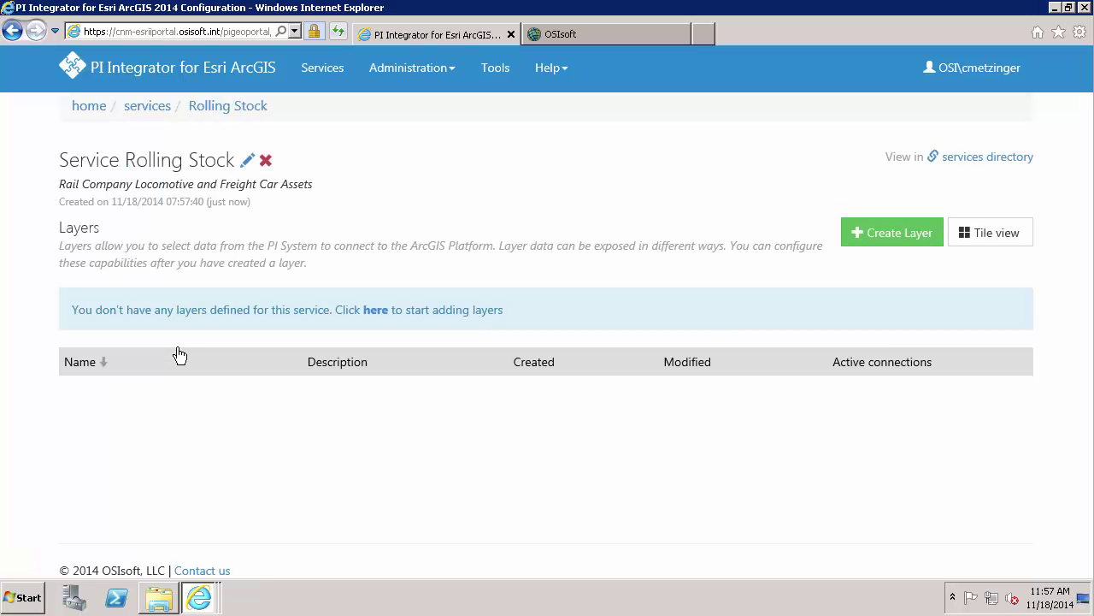
# Step: Add a 'Locomotives' layer described as 'Locomotives currently in service at Rail Company'
pyautogui.click(901, 238)
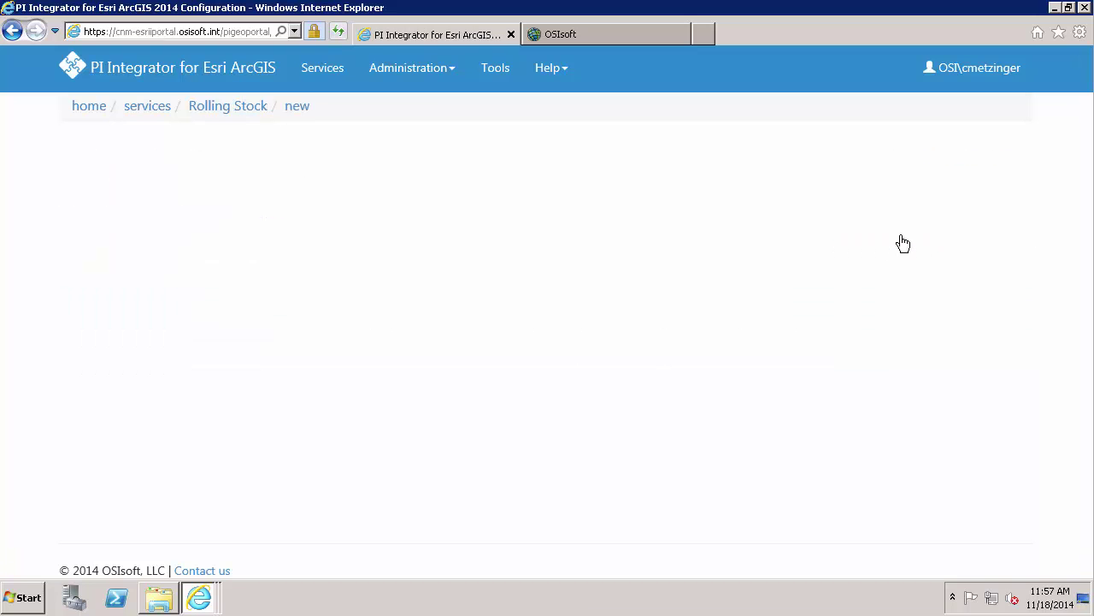
pyautogui.click(826, 298)
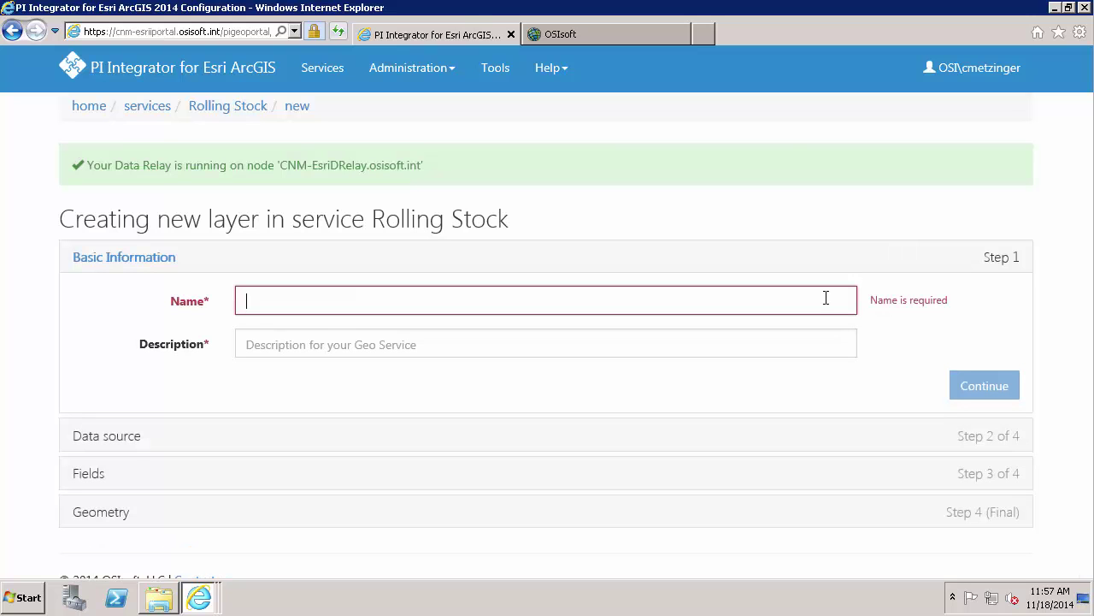
pyautogui.write('Locomotives')
pyautogui.press('Tab')
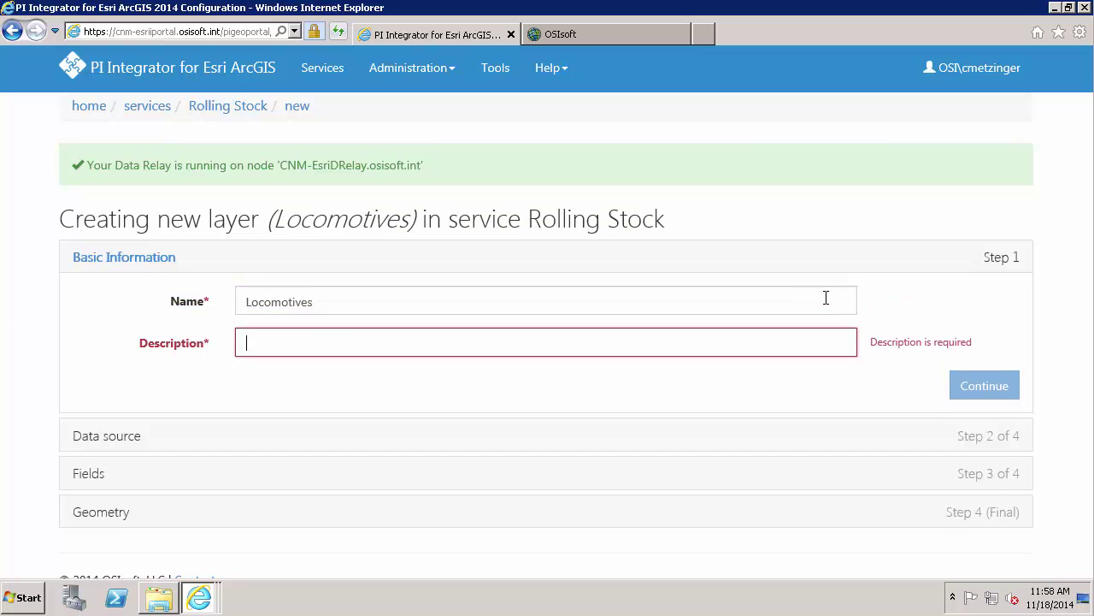
pyautogui.write('Locomotives currently in service at Rail Com')
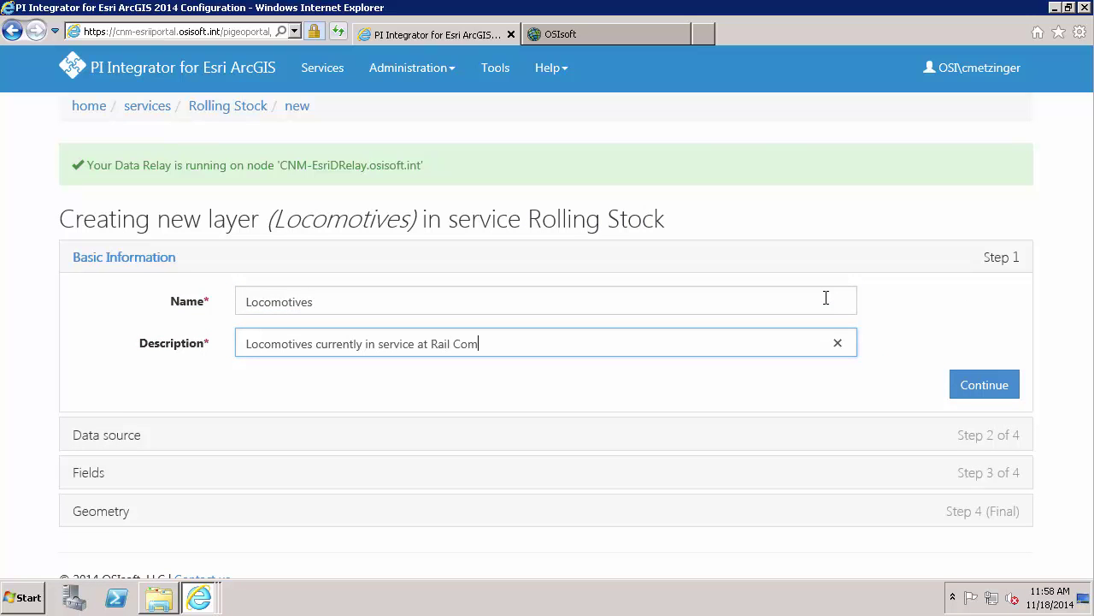
pyautogui.write('pany')
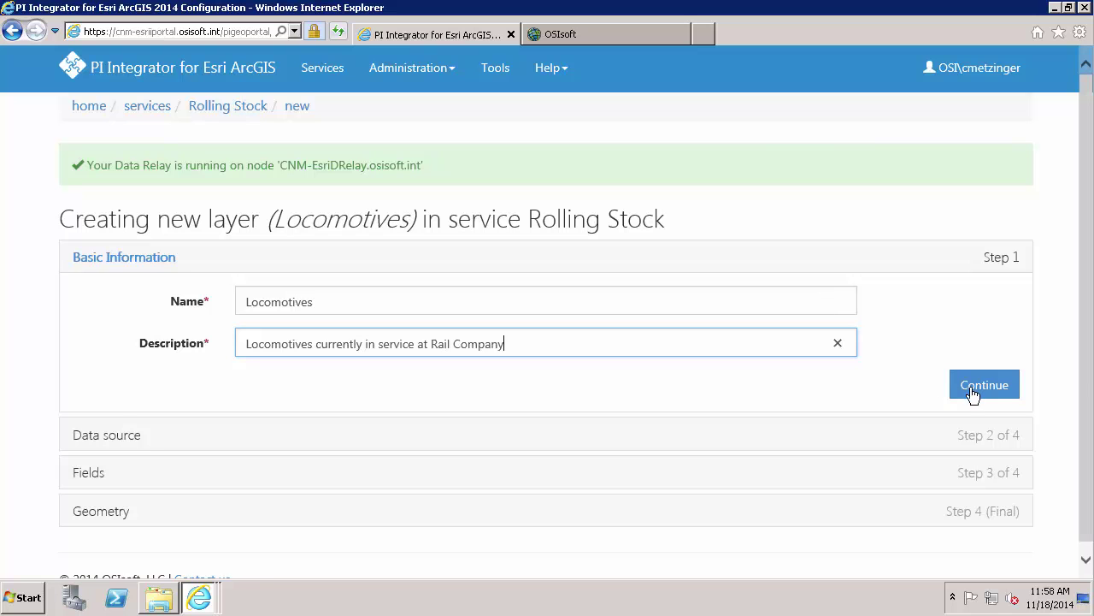
pyautogui.click(975, 391)
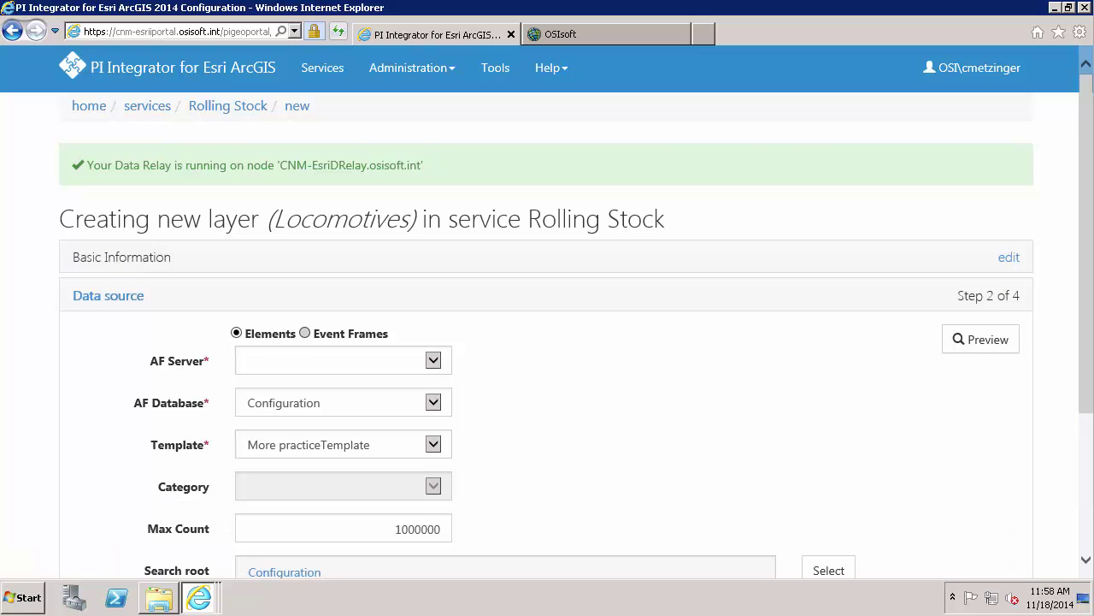
# Step: Set the layer's data source to server CNM-AF, database Rail Company, template Locomotive
pyautogui.scroll(-1, 1091, 313)
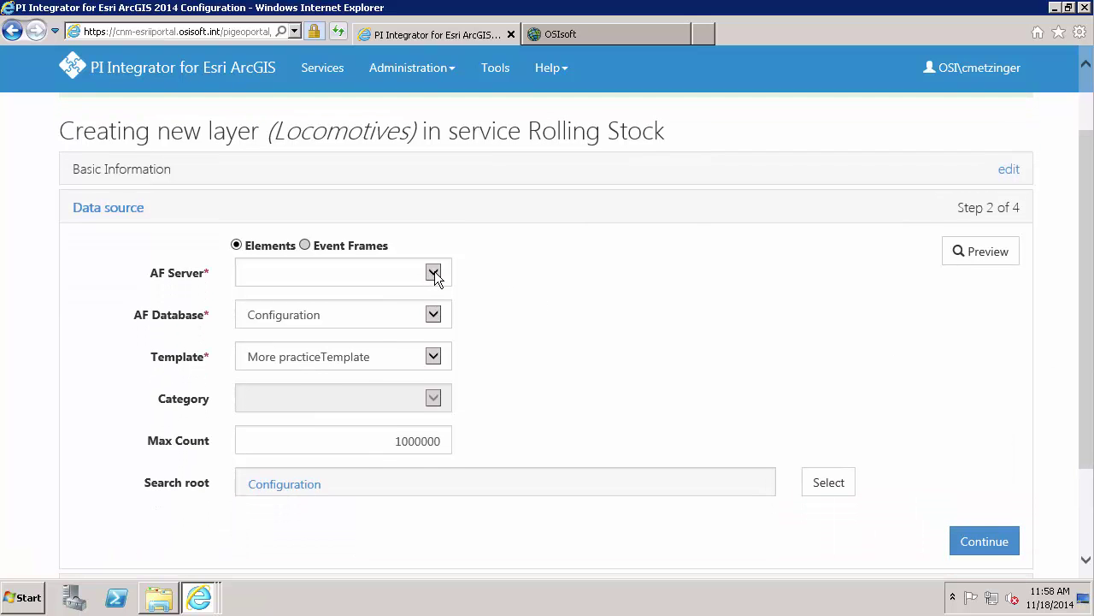
pyautogui.click(436, 276)
pyautogui.click(272, 268)
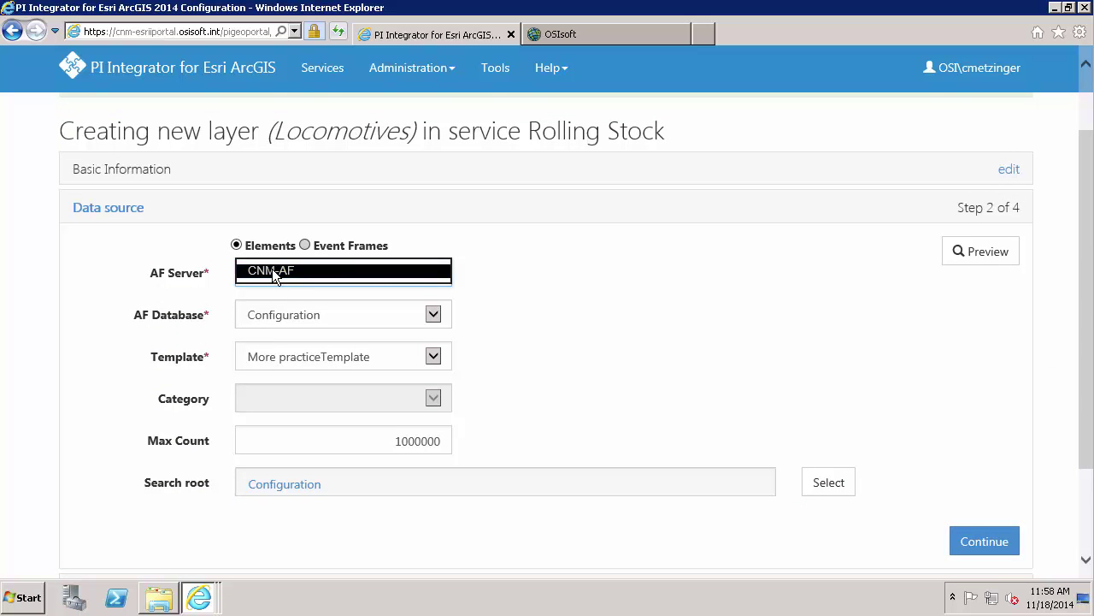
pyautogui.click(436, 316)
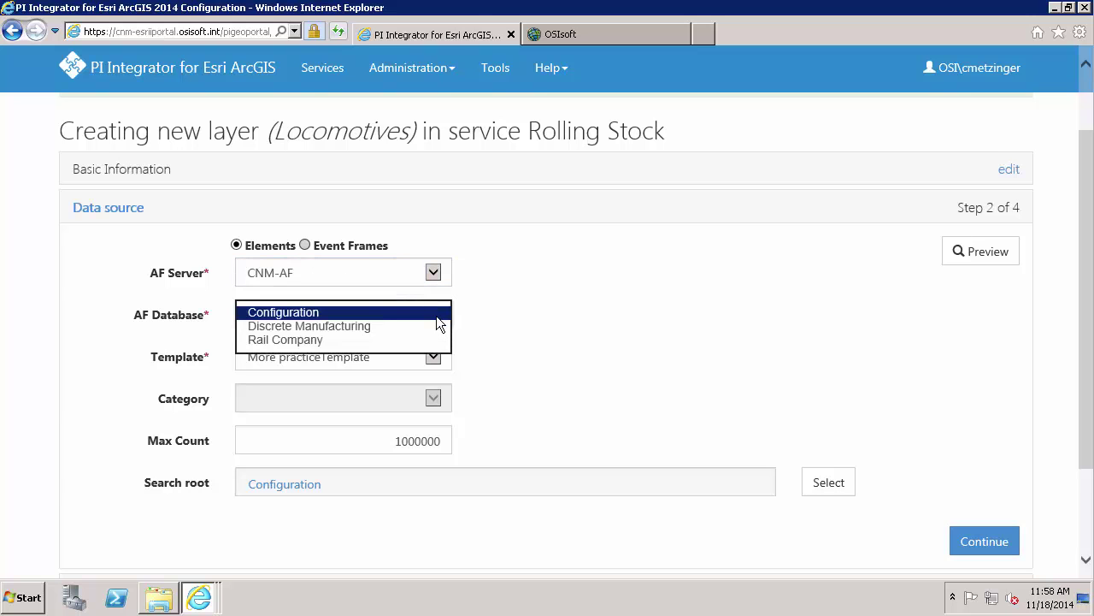
pyautogui.click(292, 345)
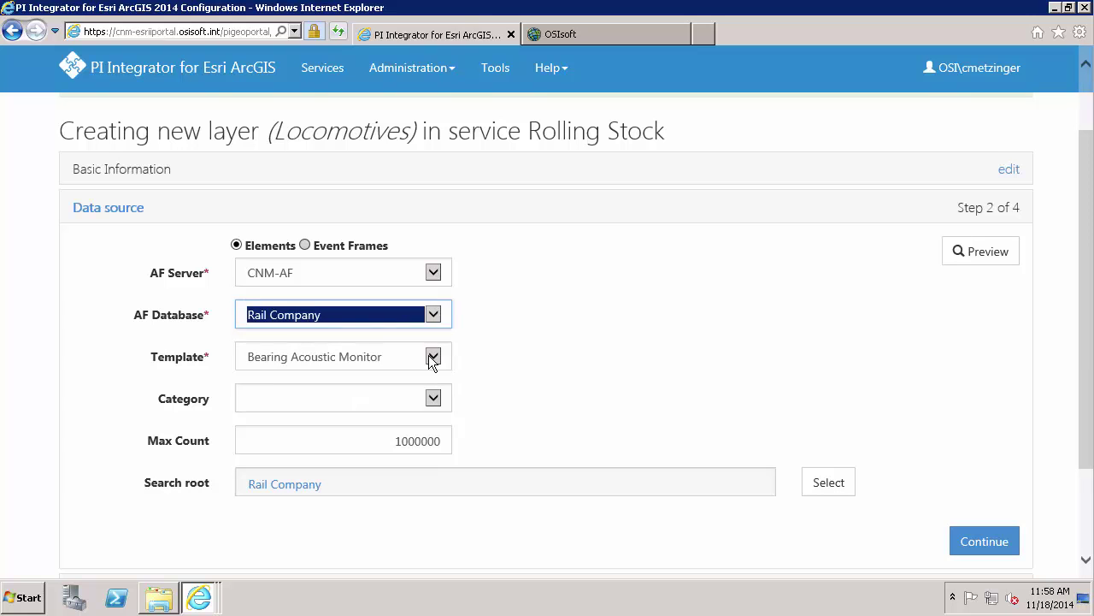
pyautogui.click(434, 358)
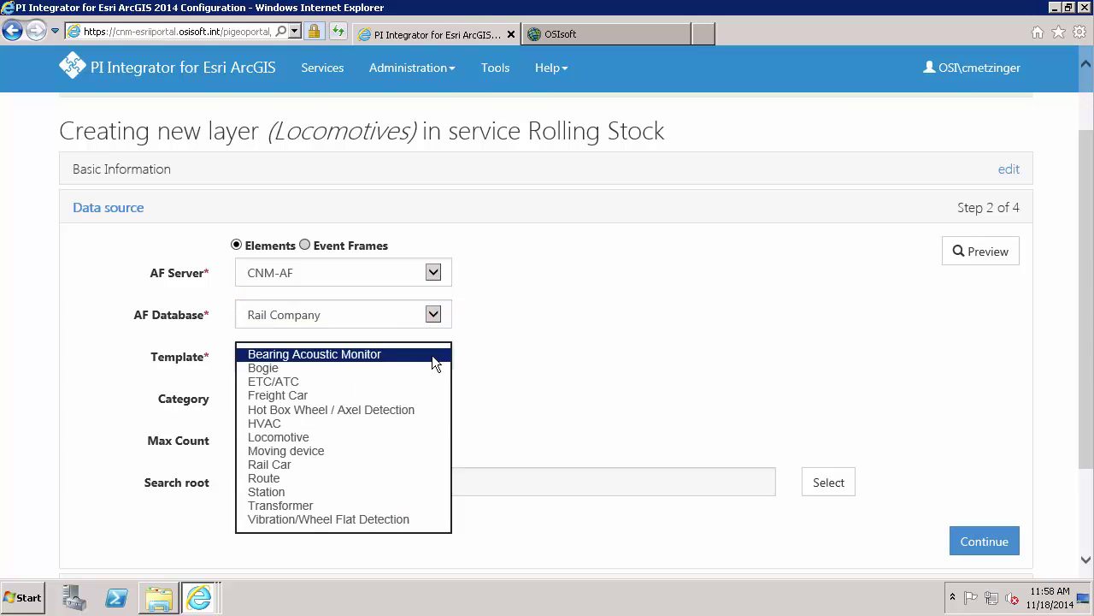
pyautogui.click(294, 438)
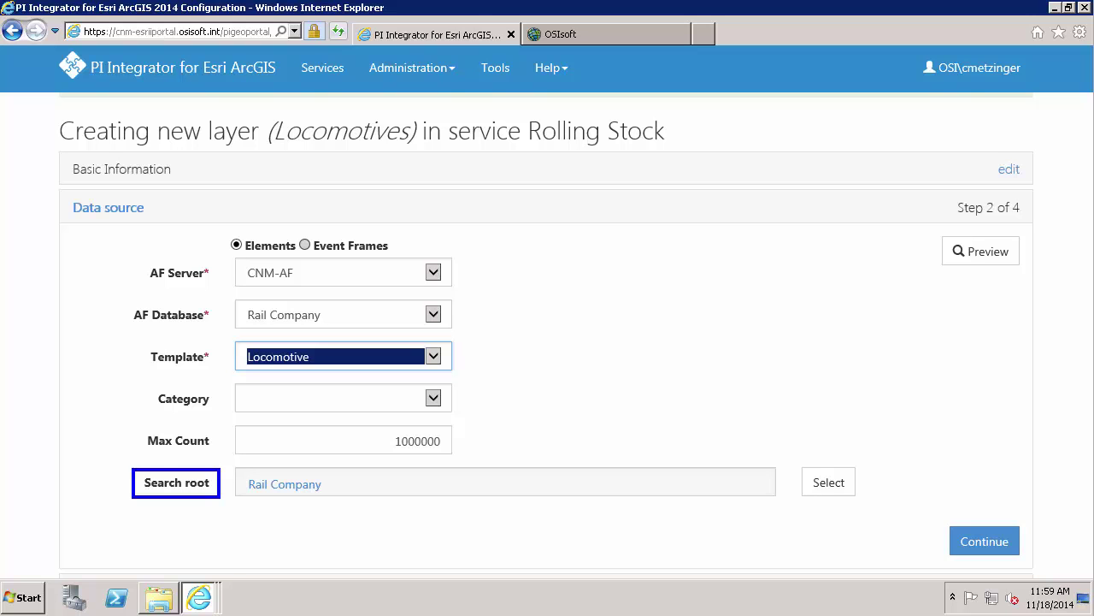
pyautogui.click(965, 553)
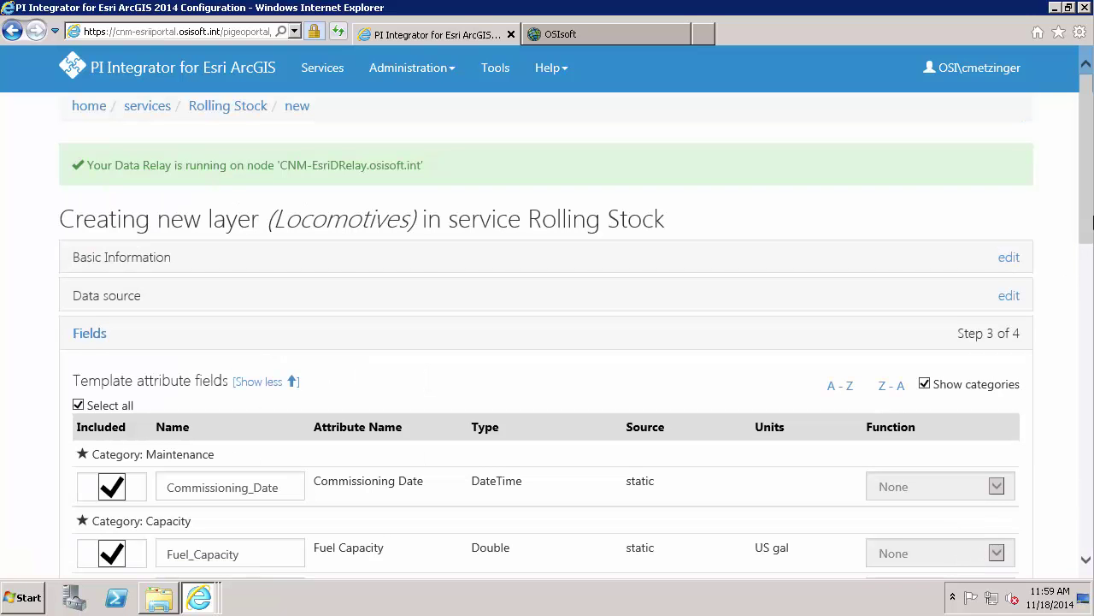
# Step: Review the layer's attribute fields, with Longitude mapped to X and Latitude to Y
pyautogui.moveTo(1084, 221); pyautogui.dragTo(1086, 286)
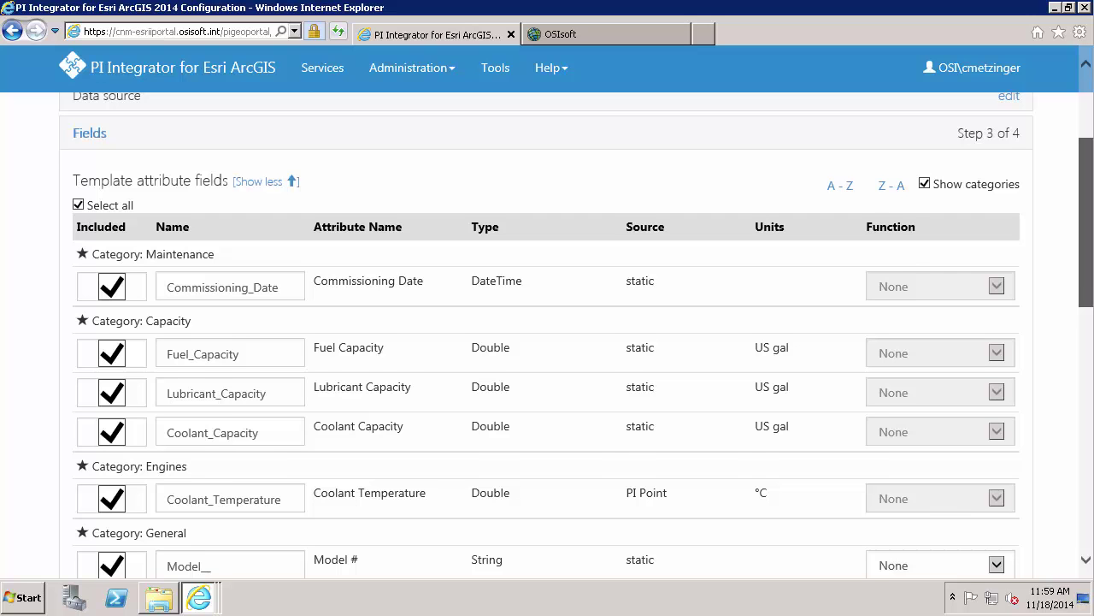
pyautogui.moveTo(1086, 286); pyautogui.dragTo(1086, 492)
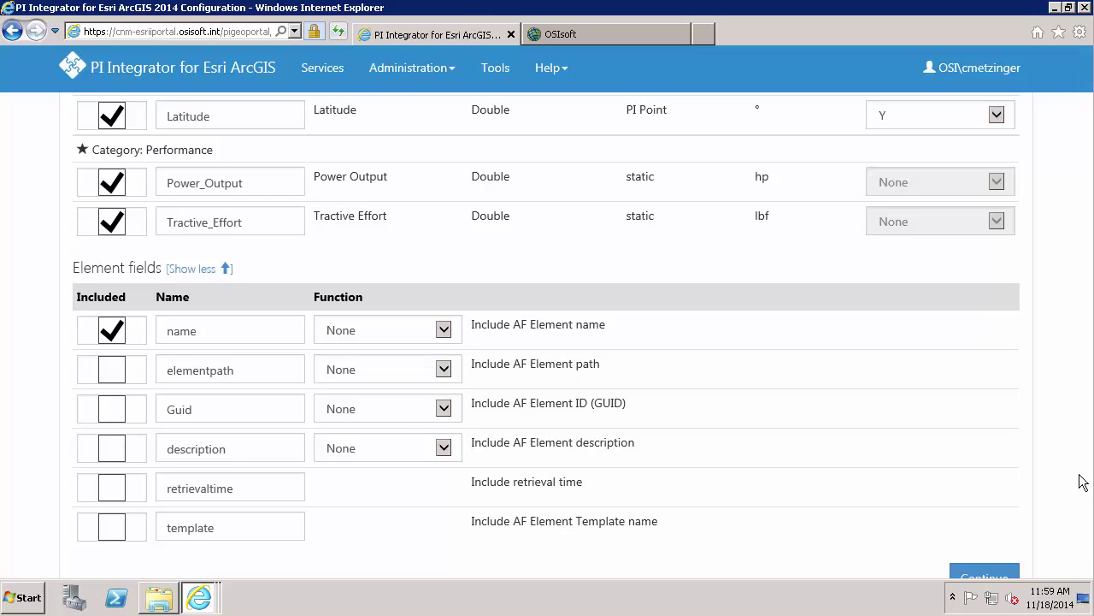
pyautogui.moveTo(1088, 466); pyautogui.dragTo(1089, 282)
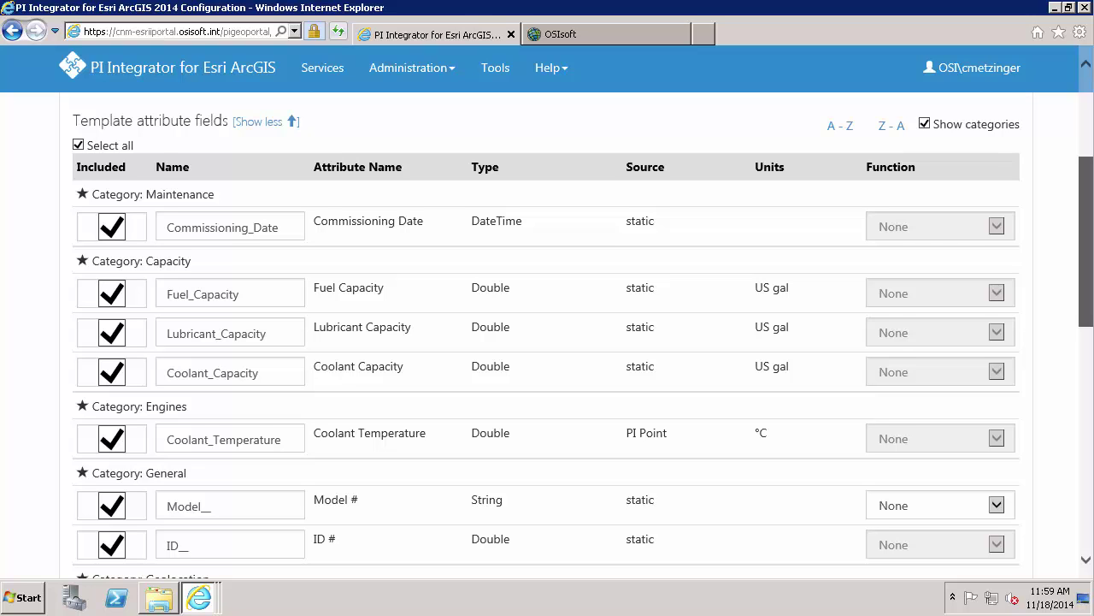
pyautogui.scroll(-3, 547, 333)
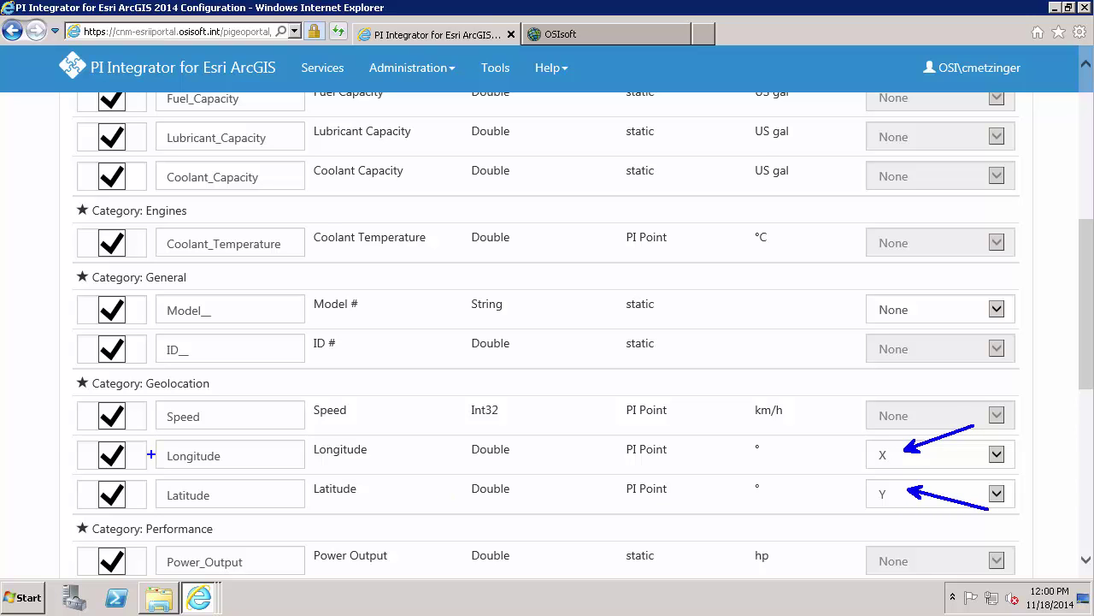
pyautogui.moveTo(159, 447); pyautogui.dragTo(256, 509)
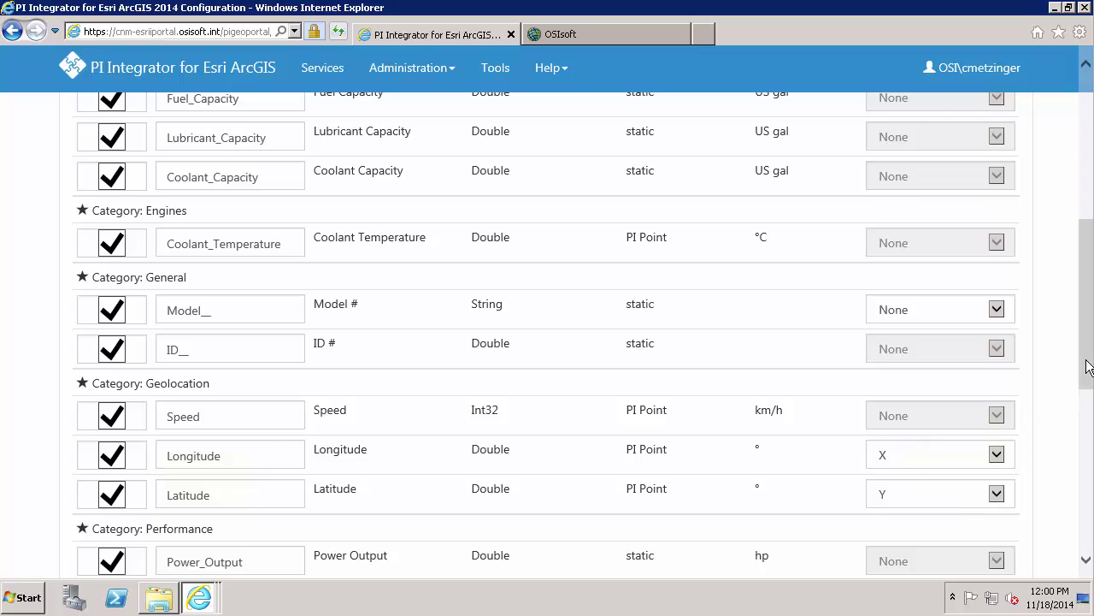
pyautogui.moveTo(1088, 366); pyautogui.dragTo(1090, 486)
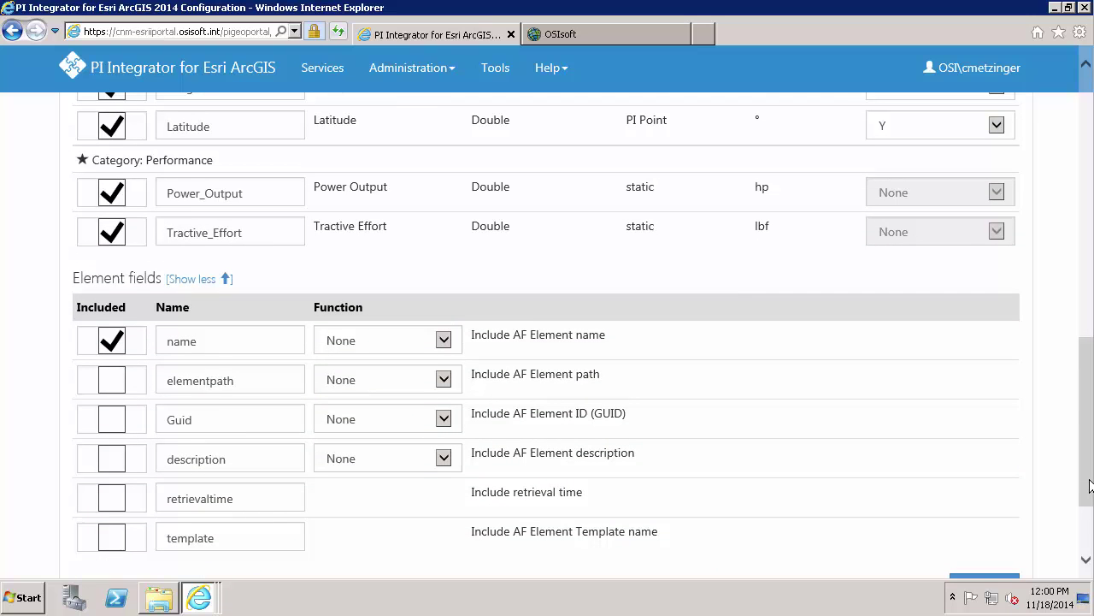
# Step: Set the element name field's function to Key
pyautogui.click(447, 341)
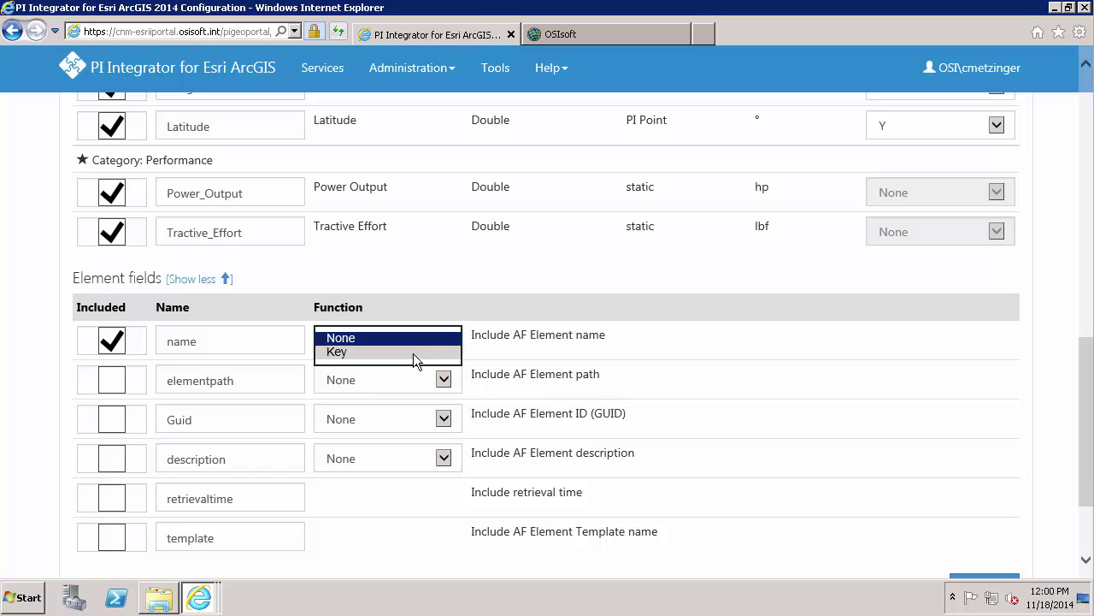
pyautogui.click(412, 353)
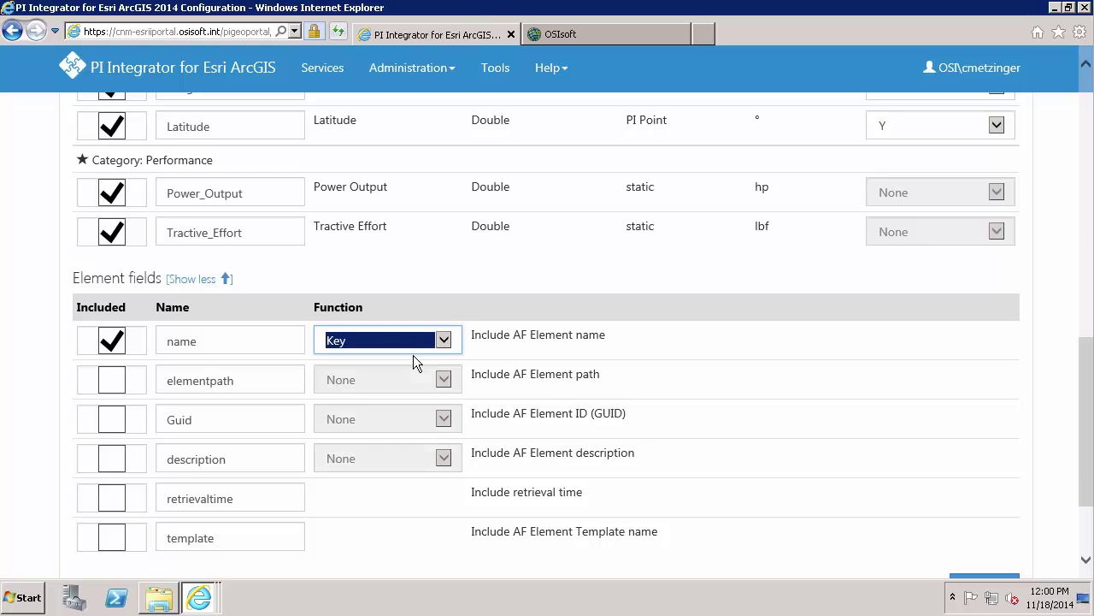
pyautogui.scroll(-3, 1085, 427)
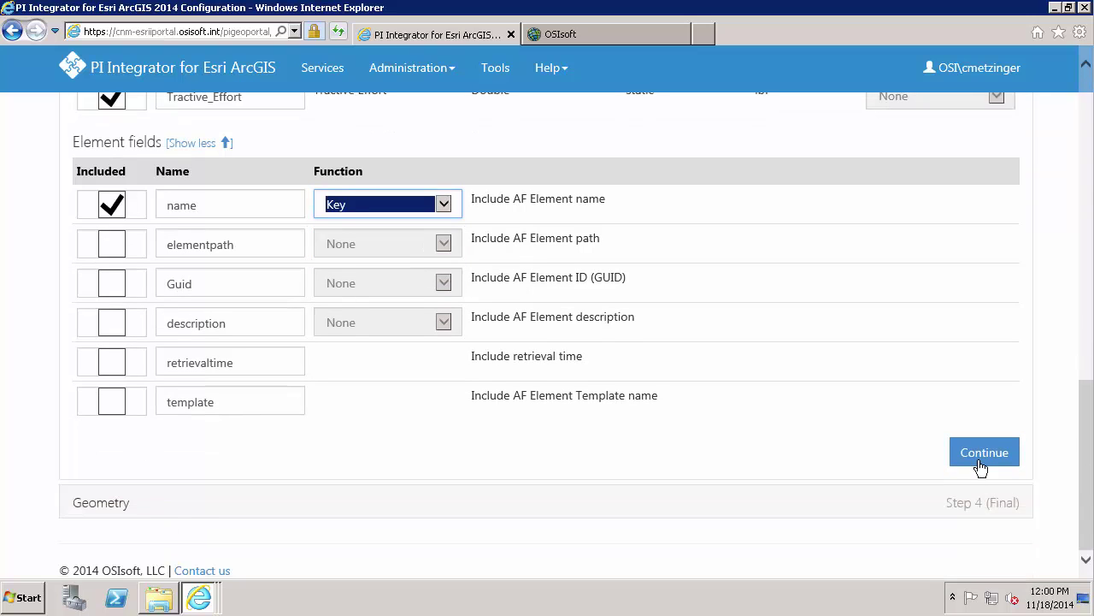
# Step: Keep Point geometry in GCS_WGS_1984 (4326) and create the Locomotives layer
pyautogui.click(981, 462)
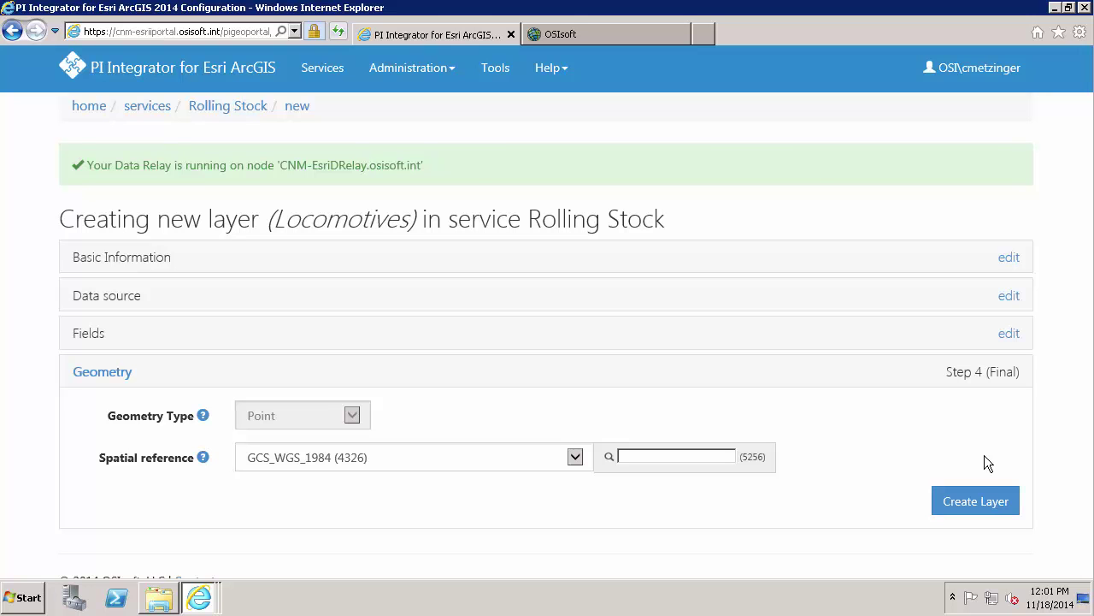
pyautogui.click(995, 500)
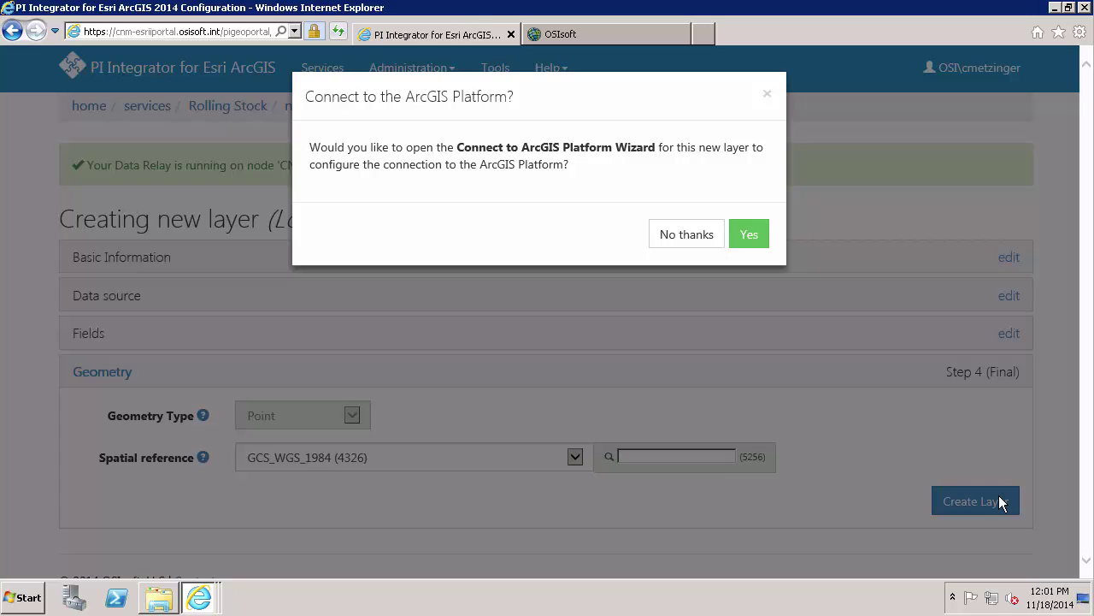
# Step: Accept the ArcGIS Platform connection offer and choose ArcGIS Online as the feature service environment
pyautogui.click(755, 242)
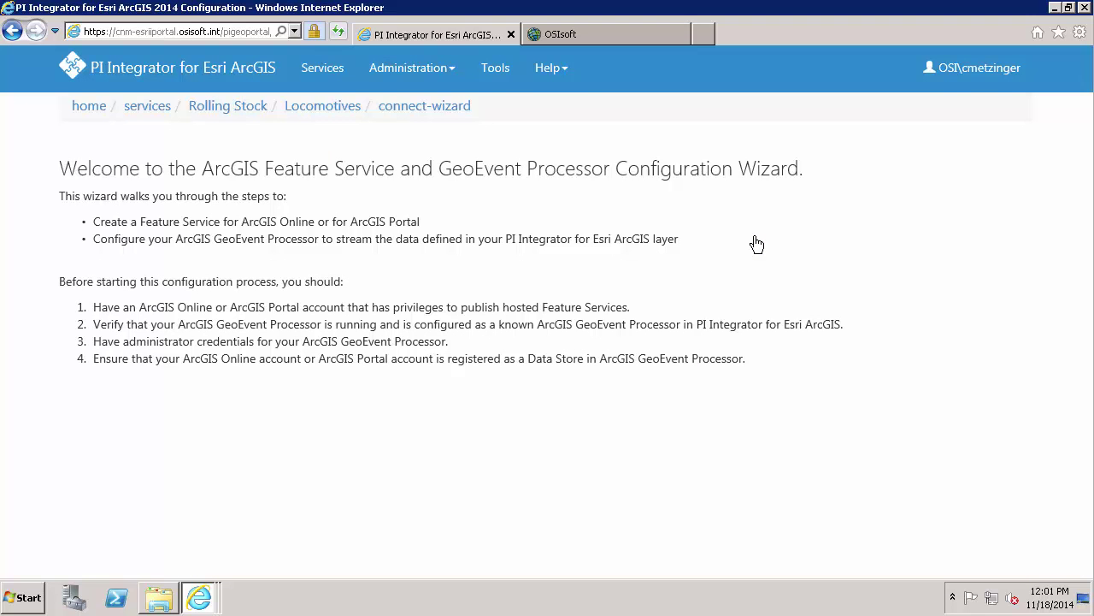
pyautogui.scroll(-3, 757, 245)
pyautogui.scroll(-1, 757, 245)
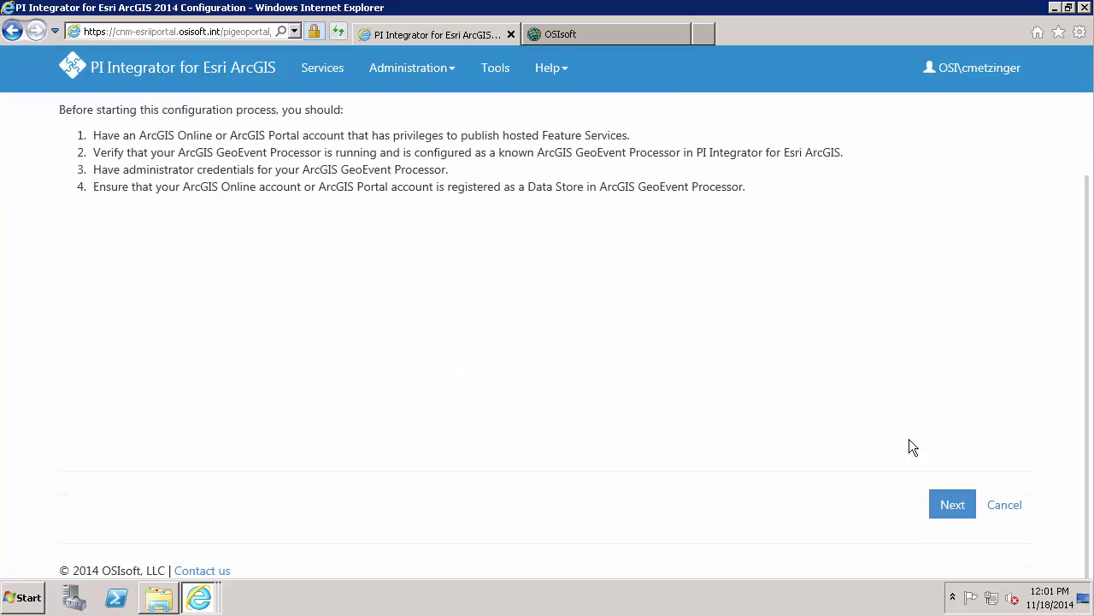
pyautogui.click(966, 508)
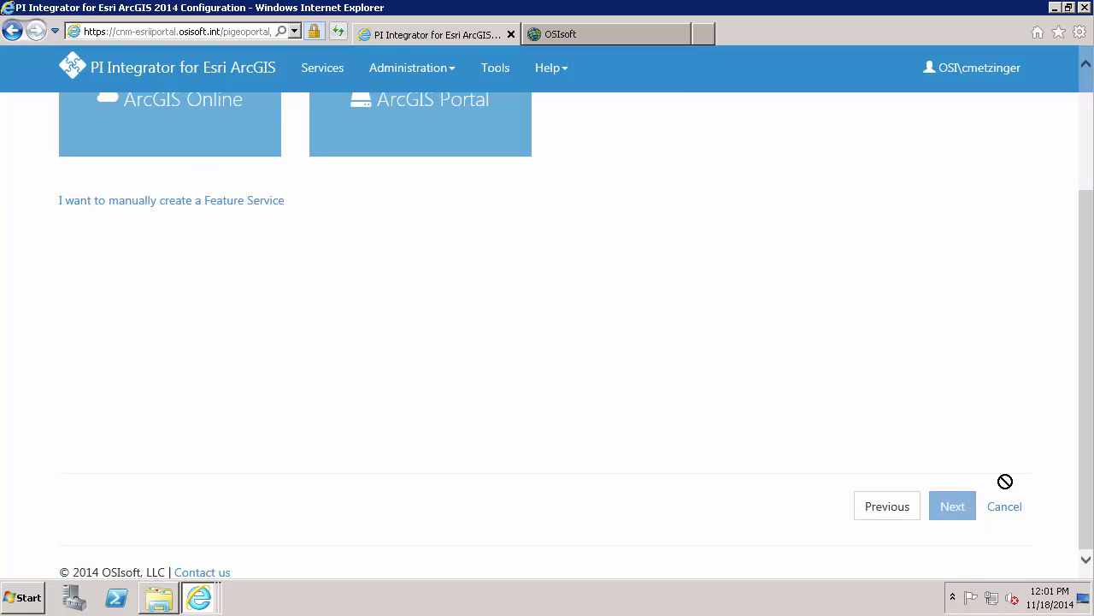
pyautogui.moveTo(1091, 448); pyautogui.dragTo(1087, 279)
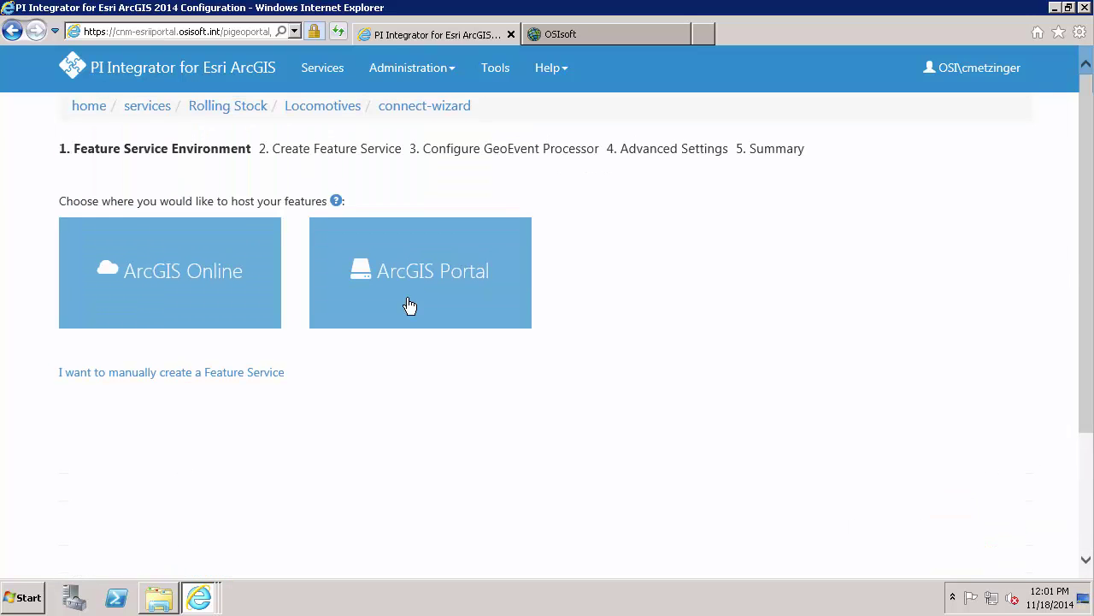
pyautogui.click(205, 286)
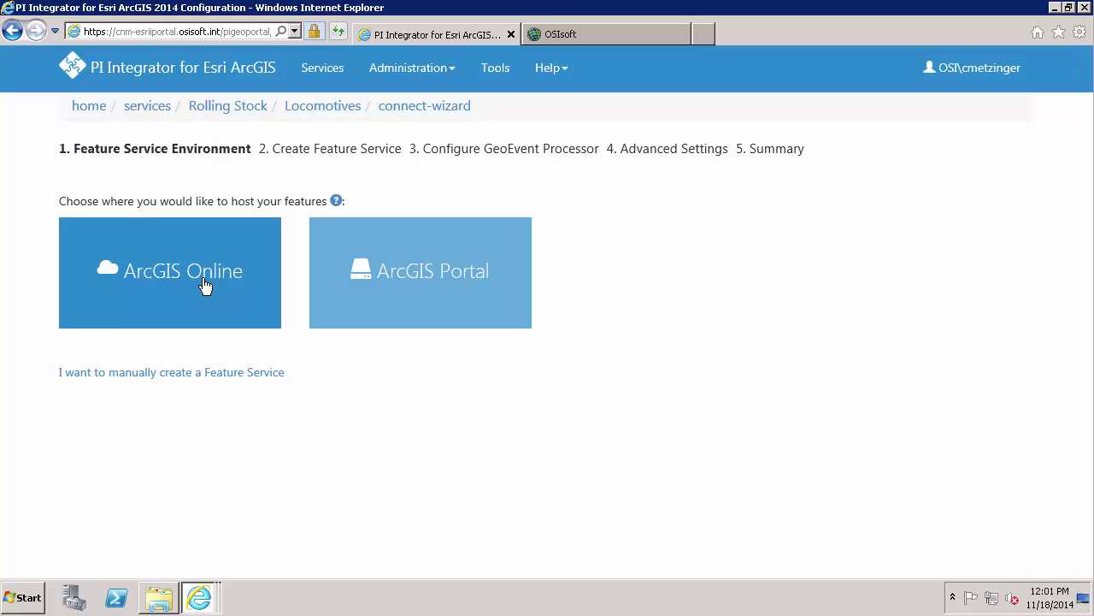
pyautogui.click(205, 285)
pyautogui.click(202, 262)
pyautogui.press('Tab')
pyautogui.write('***********')
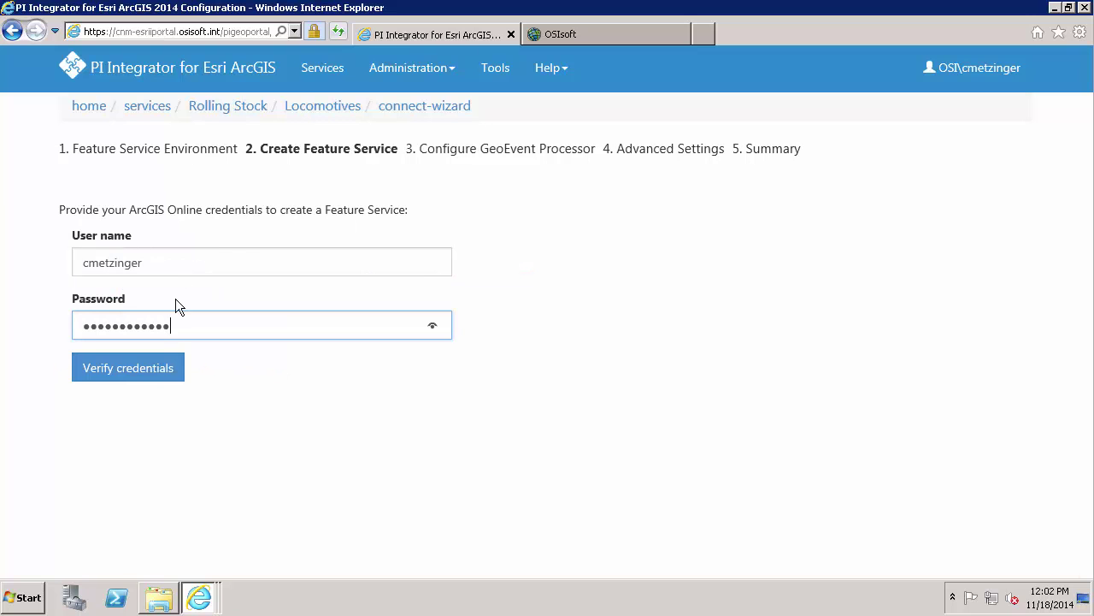
pyautogui.click(166, 371)
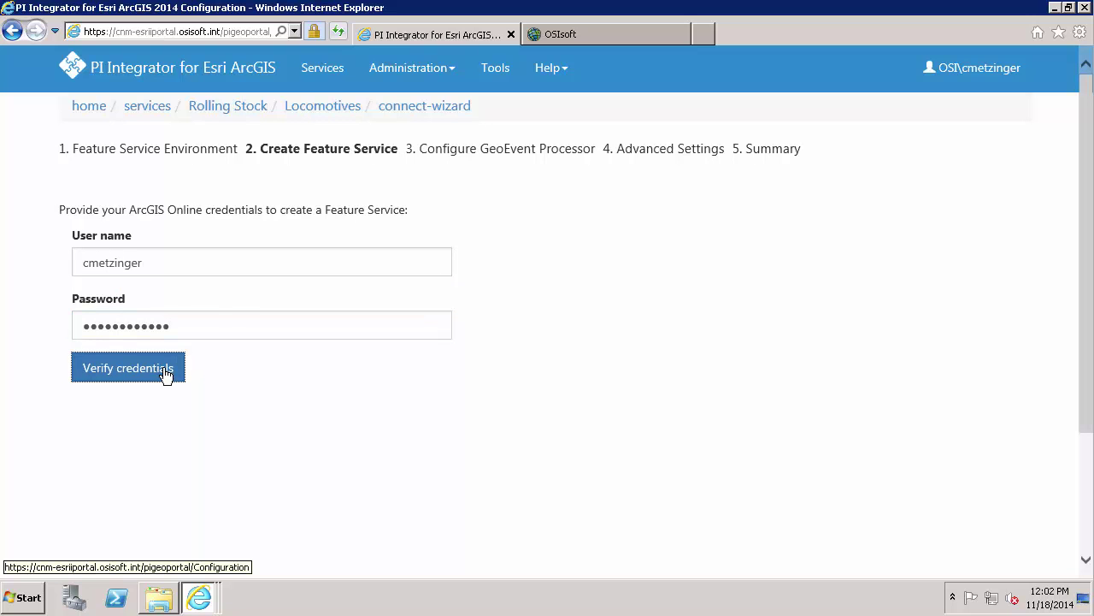
# Step: Review the feature service and service layer names, then create the feature service
pyautogui.click(260, 258)
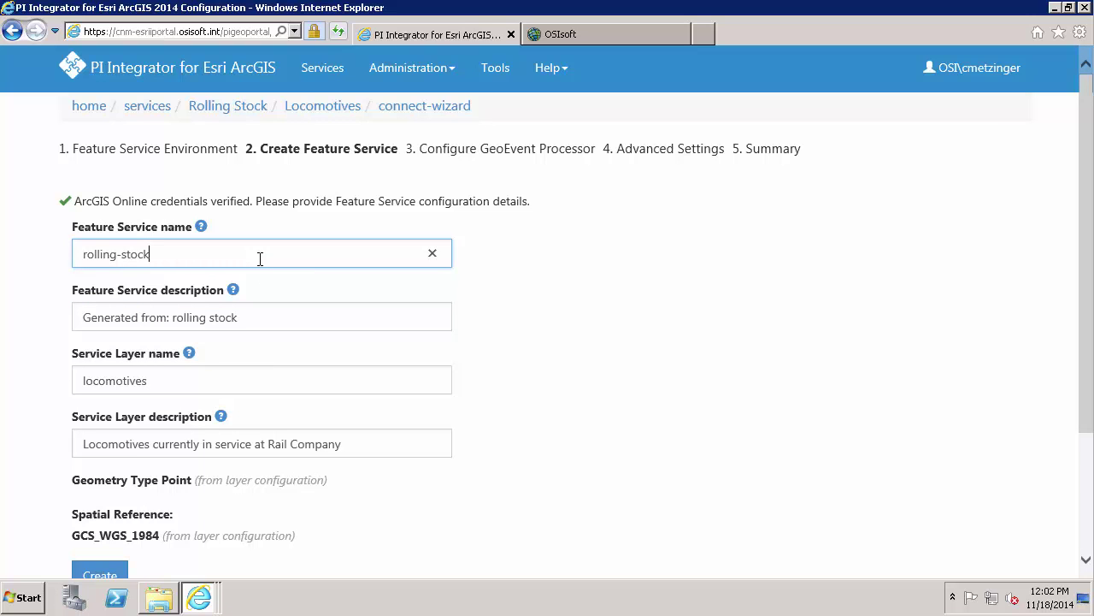
pyautogui.click(208, 377)
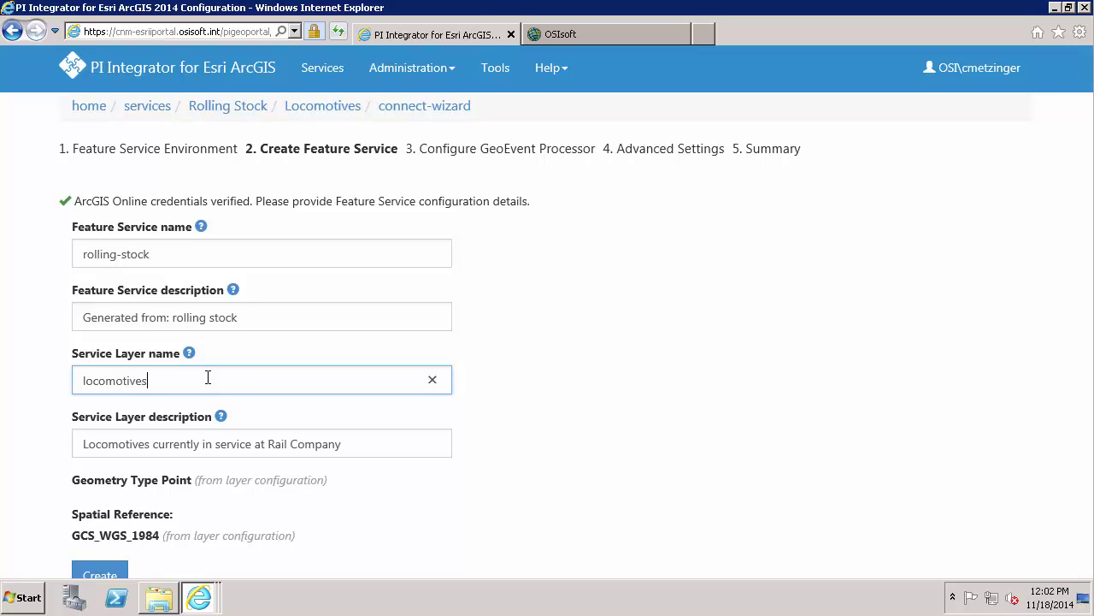
pyautogui.scroll(-2, 208, 377)
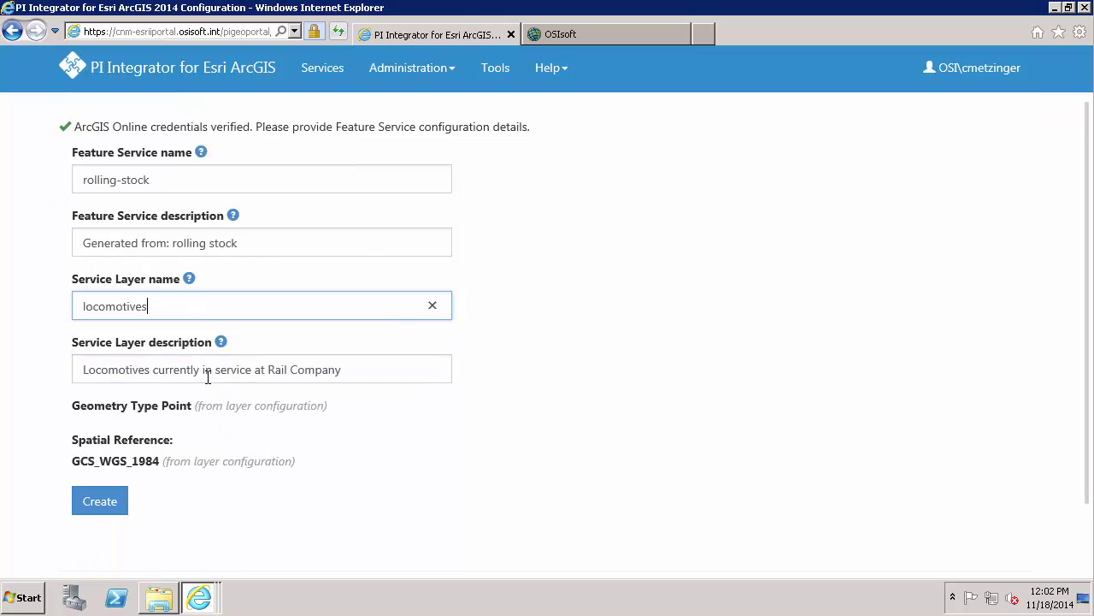
pyautogui.click(111, 500)
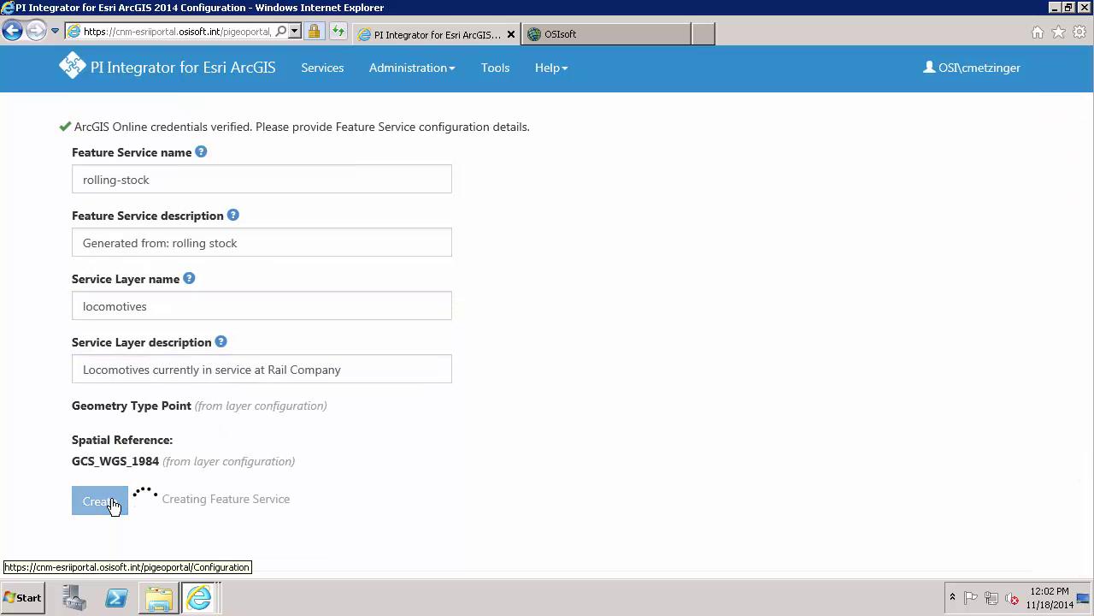
pyautogui.moveTo(265, 493); pyautogui.dragTo(352, 464)
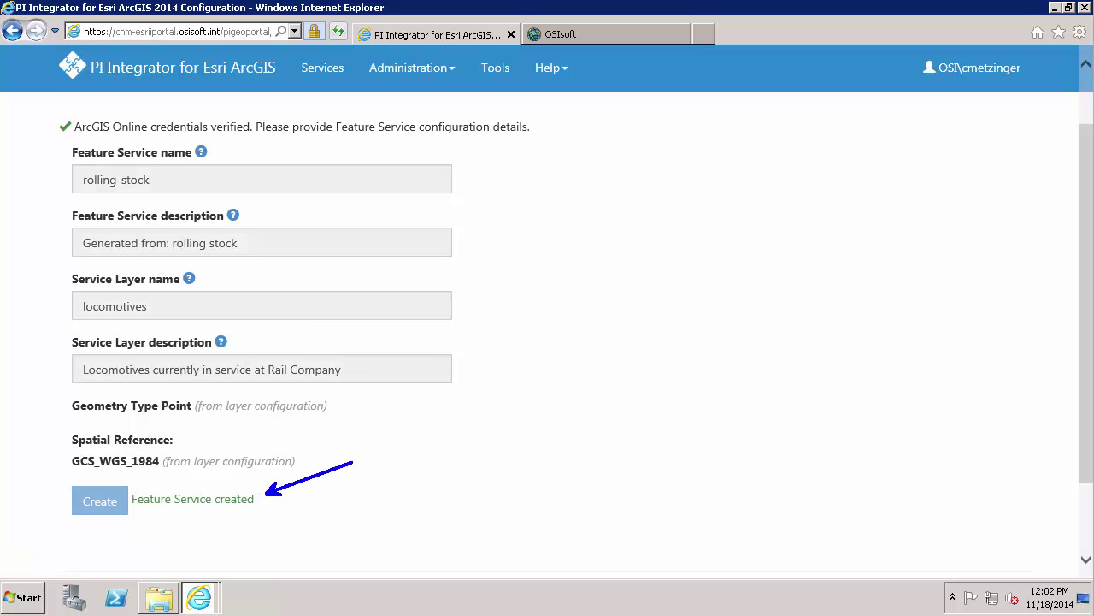
pyautogui.press('Escape')
pyautogui.scroll(-3, 992, 522)
# Step: Validate the CSSESRI GeoEvent Processor connection using its existing user and password
pyautogui.click(951, 505)
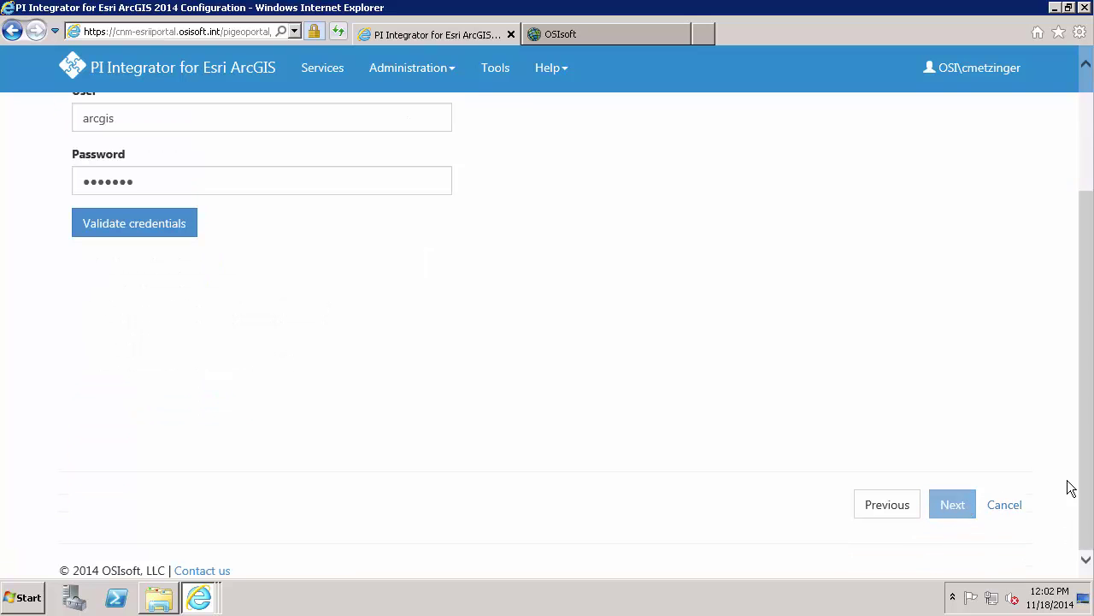
pyautogui.moveTo(1086, 483); pyautogui.dragTo(1078, 360)
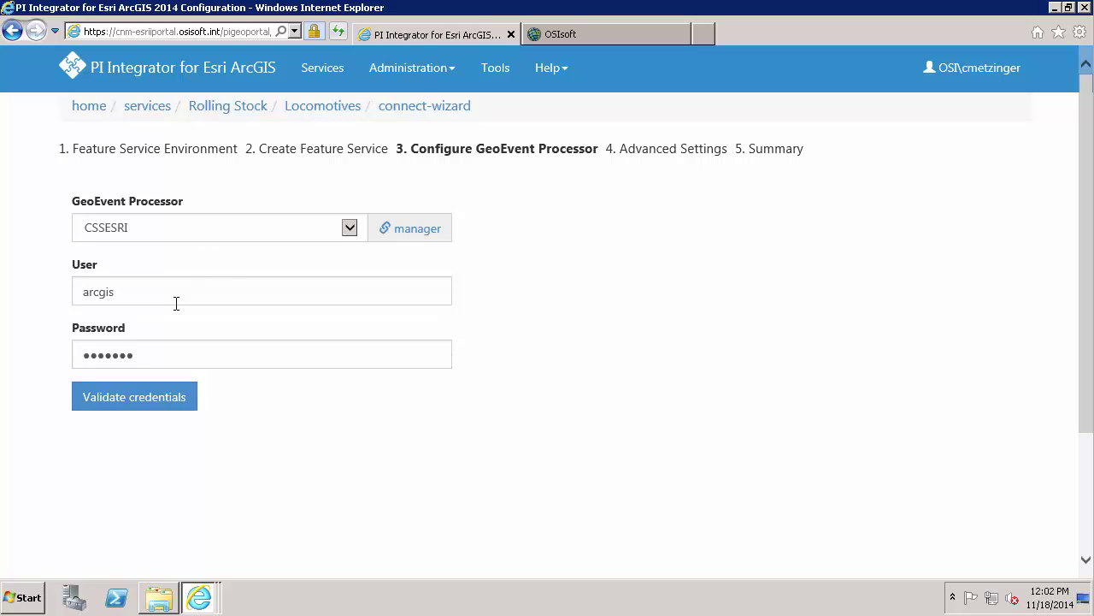
pyautogui.click(151, 402)
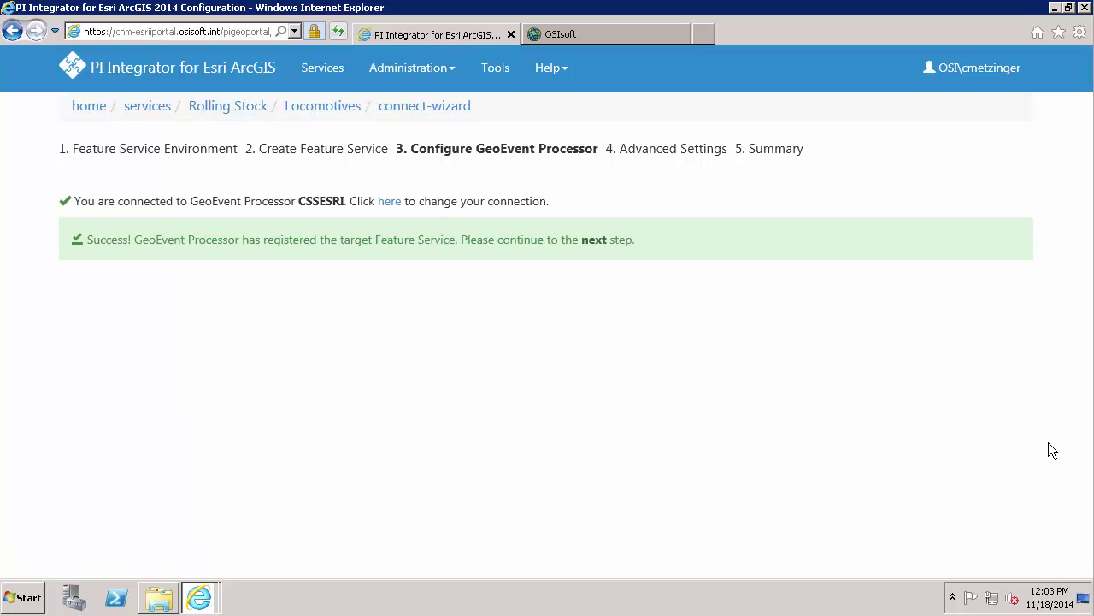
pyautogui.scroll(-1, 1086, 376)
pyautogui.scroll(-3, 965, 505)
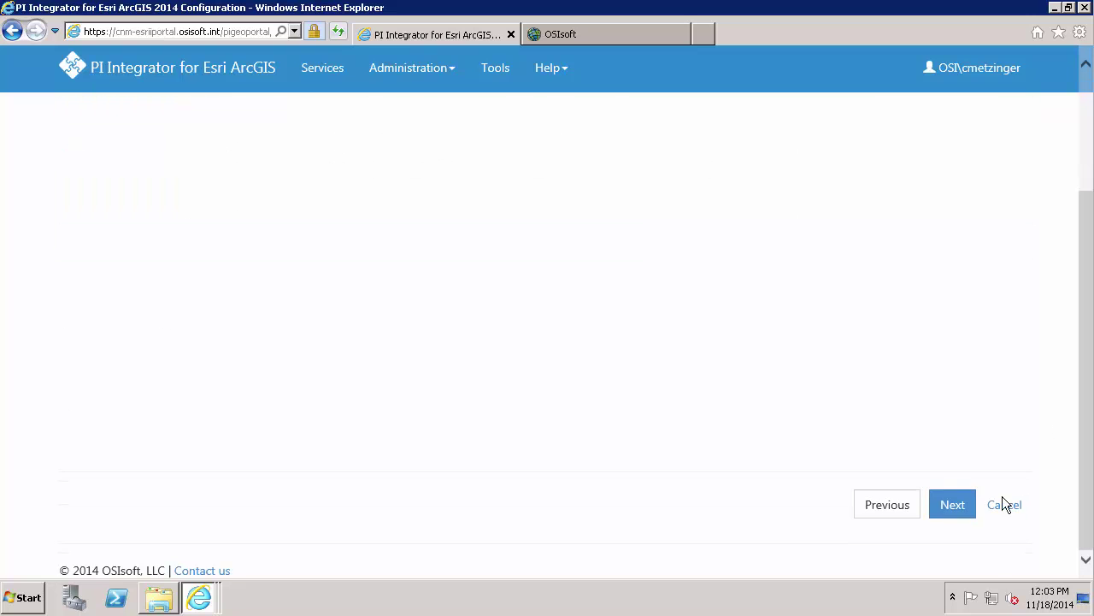
# Step: Prefix the Input, Output and Service names with 'cnm-' in Advanced Settings
pyautogui.click(952, 508)
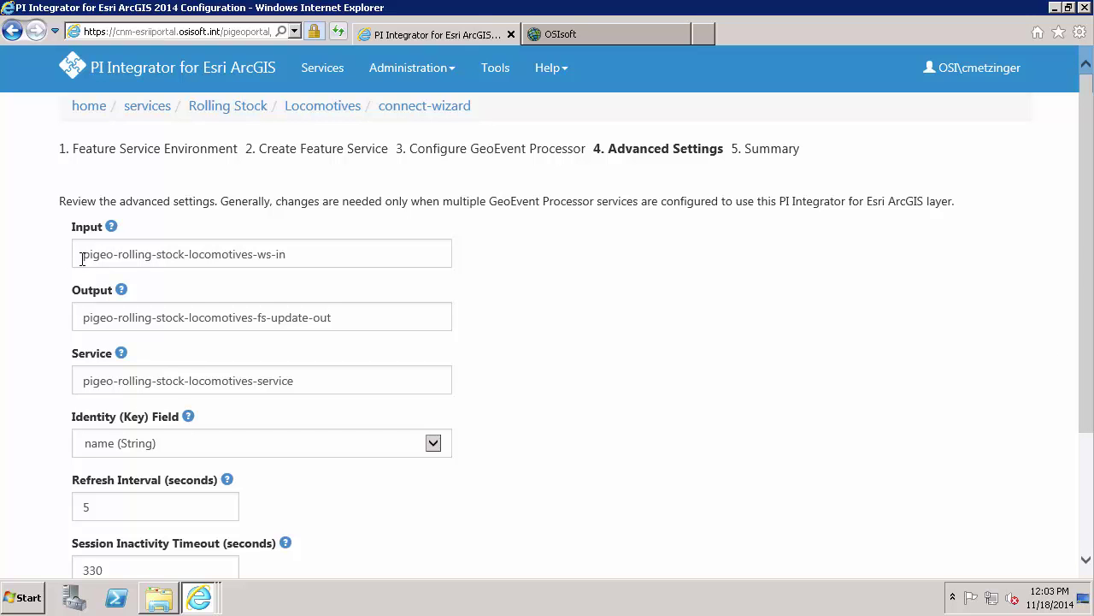
pyautogui.click(81, 259)
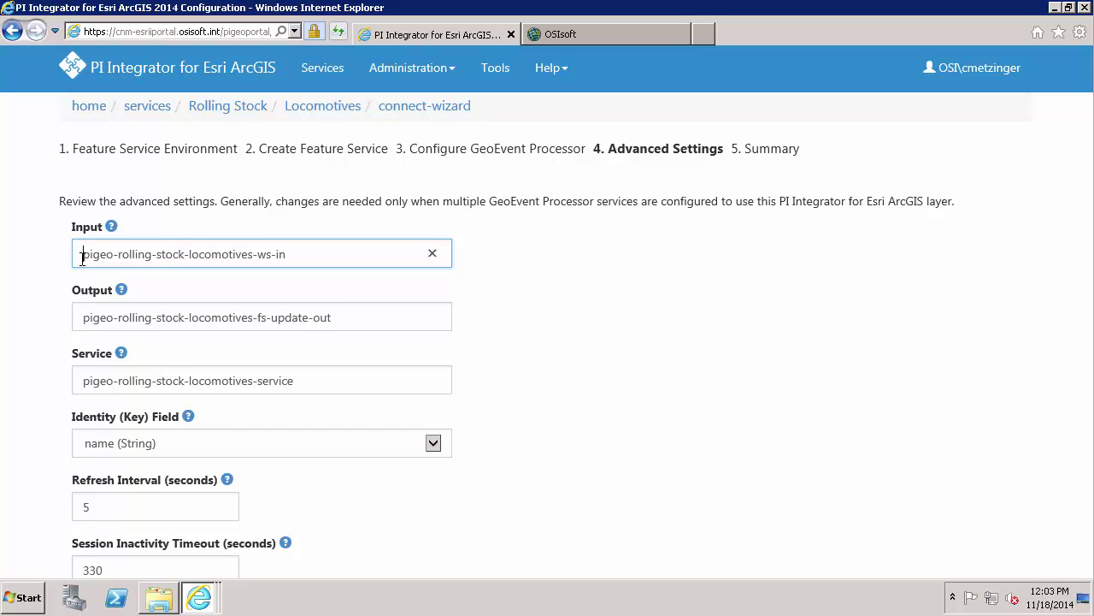
pyautogui.write('cnm-')
pyautogui.click(80, 317)
pyautogui.write('cnm-')
pyautogui.click(83, 381)
pyautogui.write('cnm-')
# Step: Create the GeoEvent service and confirm it reports done
pyautogui.scroll(-3, 83, 381)
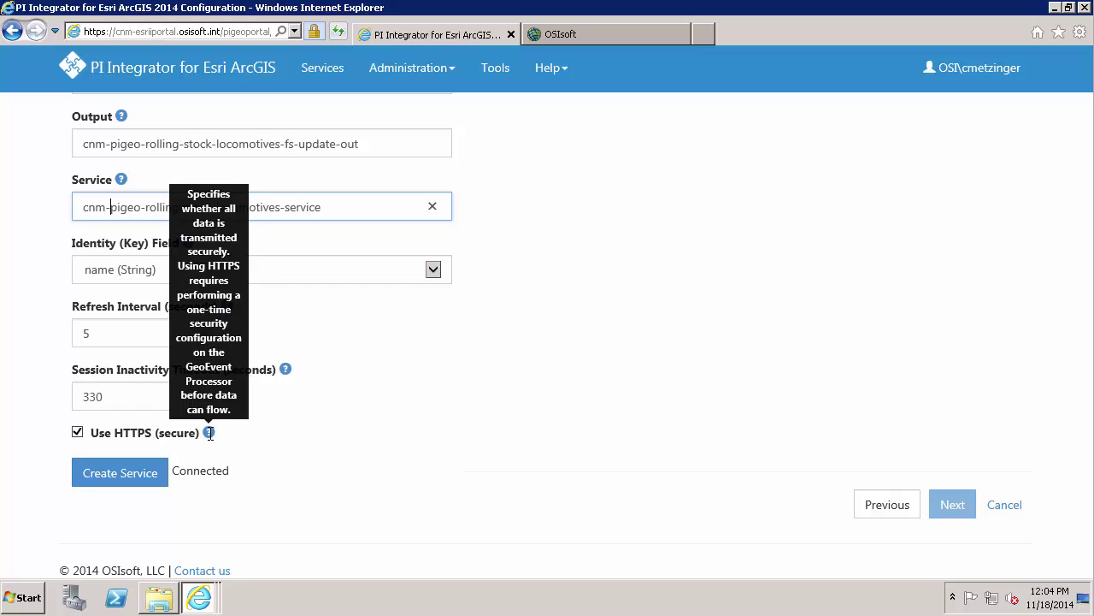
pyautogui.click(141, 477)
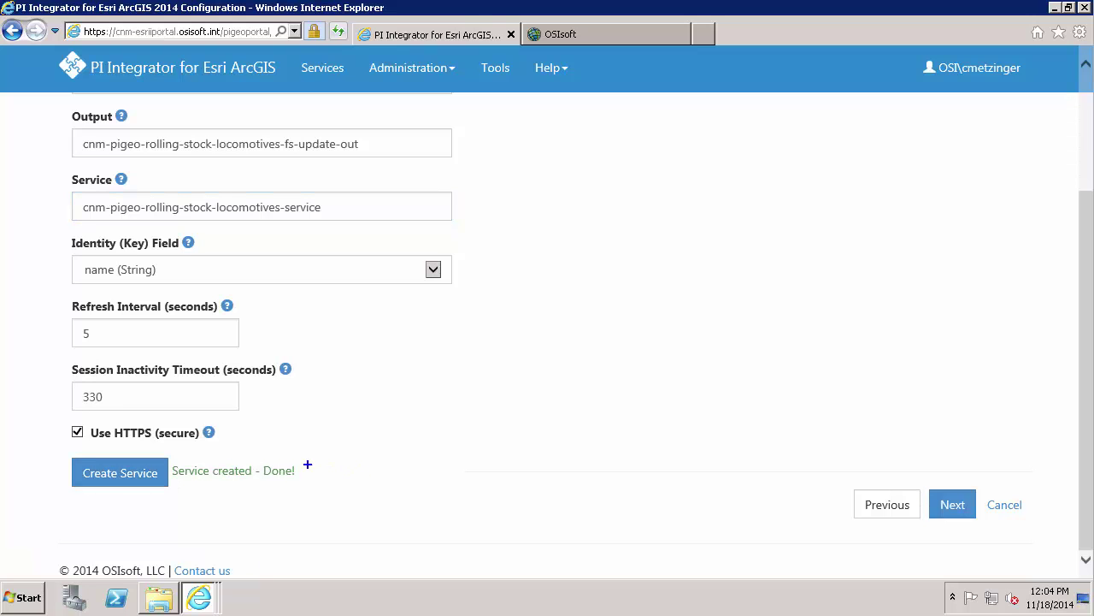
pyautogui.moveTo(299, 468); pyautogui.dragTo(376, 436)
# Step: Finish the wizard and display the Locomotives layer's StreamServer connections
pyautogui.click(949, 509)
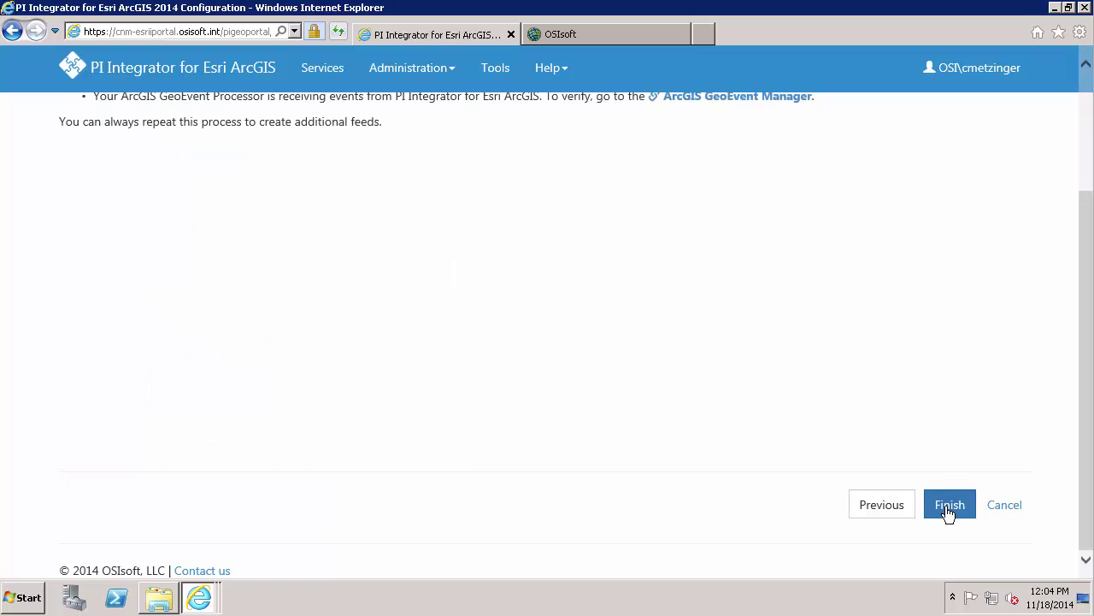
pyautogui.click(947, 508)
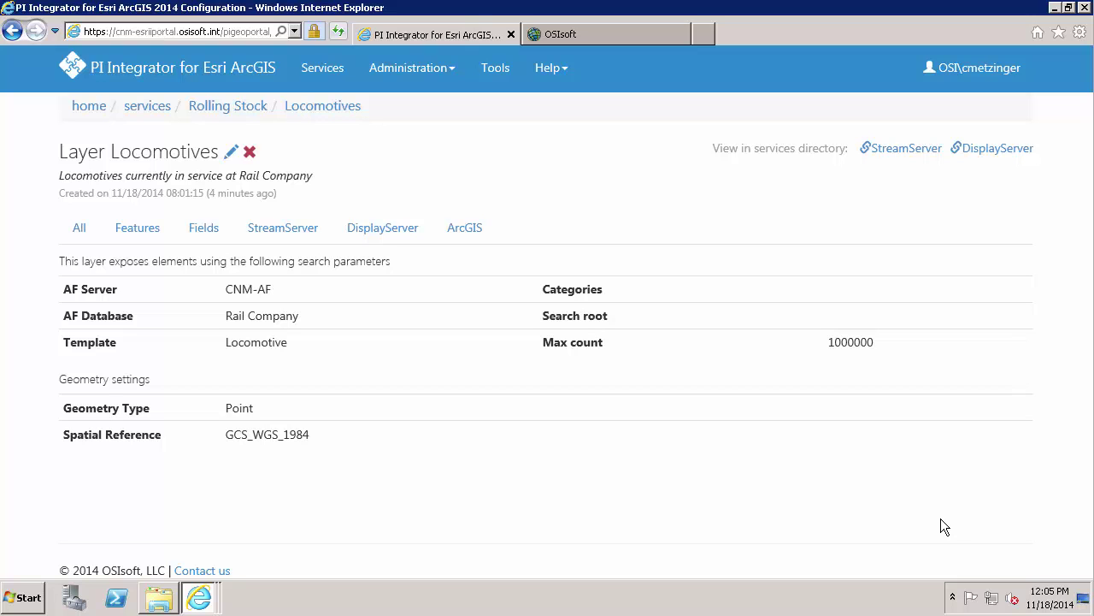
pyautogui.click(286, 231)
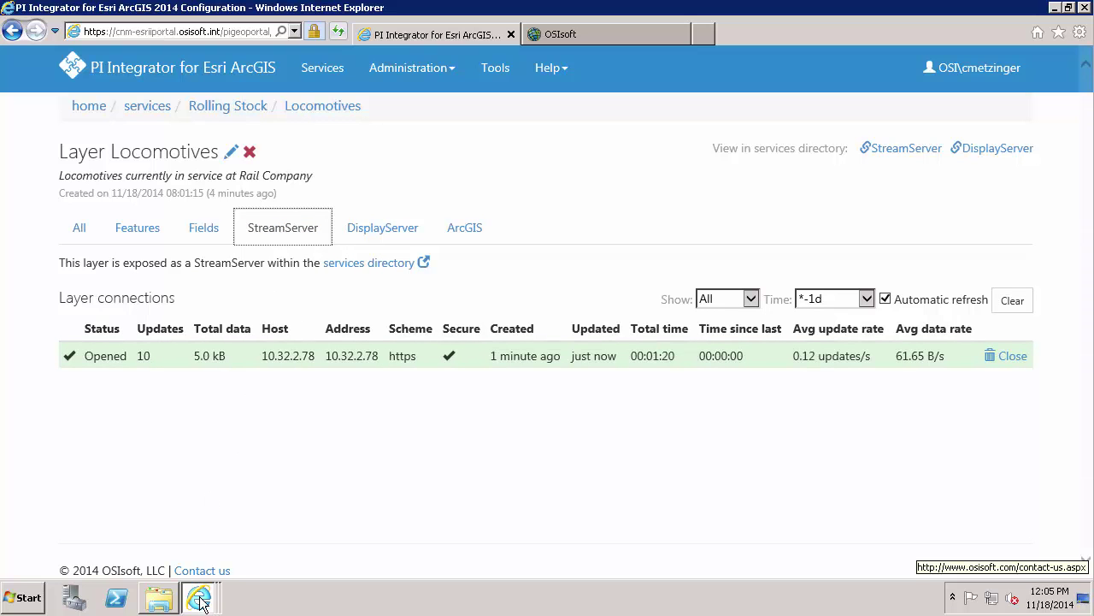
# Step: Confirm on the GeoEvent monitor that the locomotives service is started with 20 events in and out
pyautogui.click(214, 561)
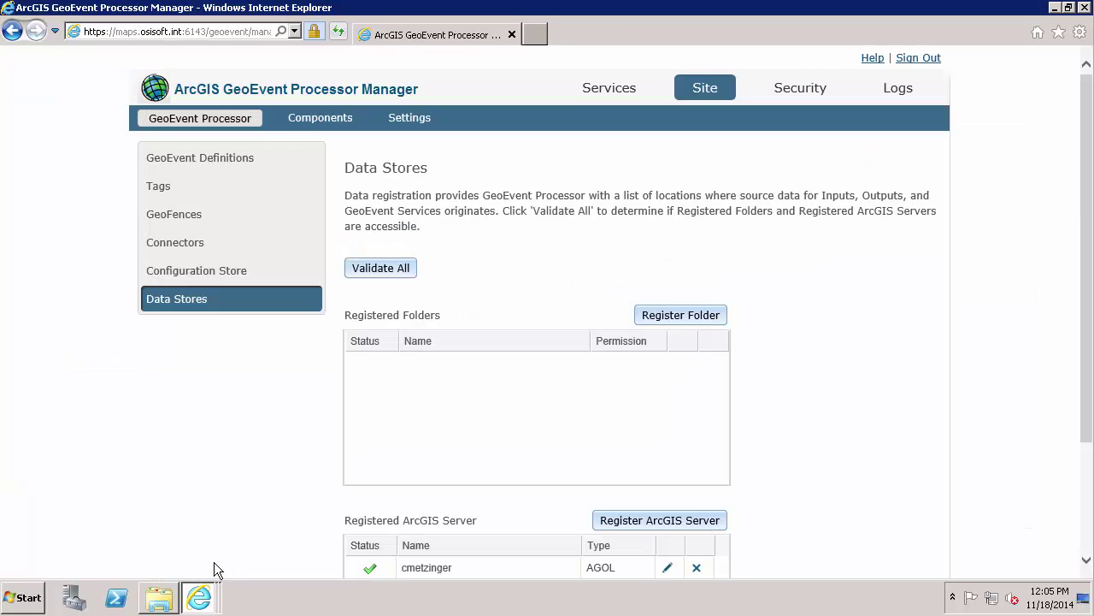
pyautogui.click(609, 92)
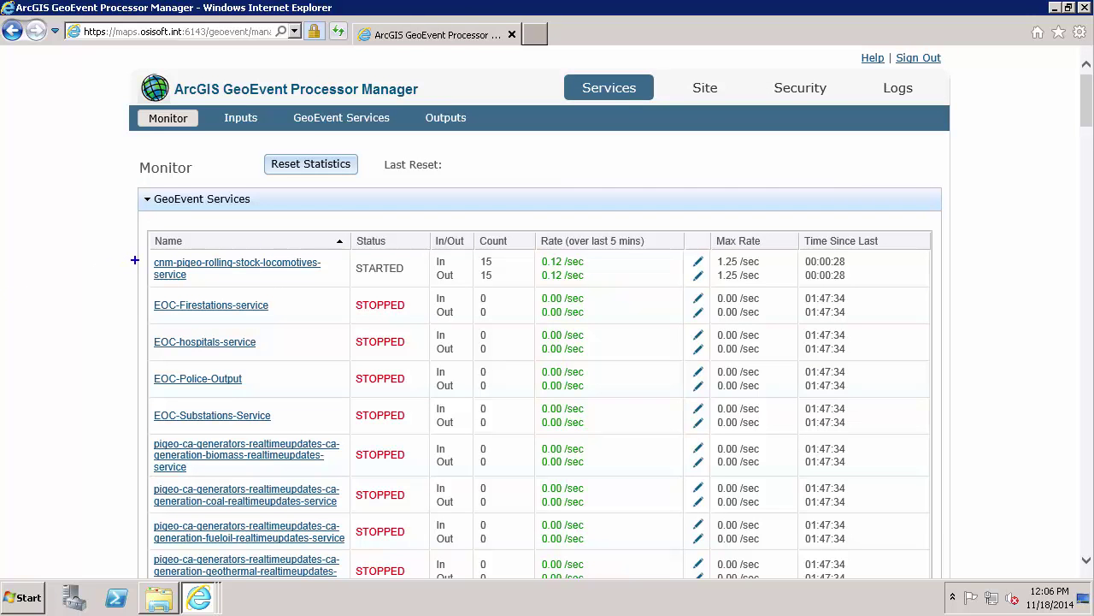
pyautogui.moveTo(134, 260); pyautogui.dragTo(47, 228)
pyautogui.press('Escape')
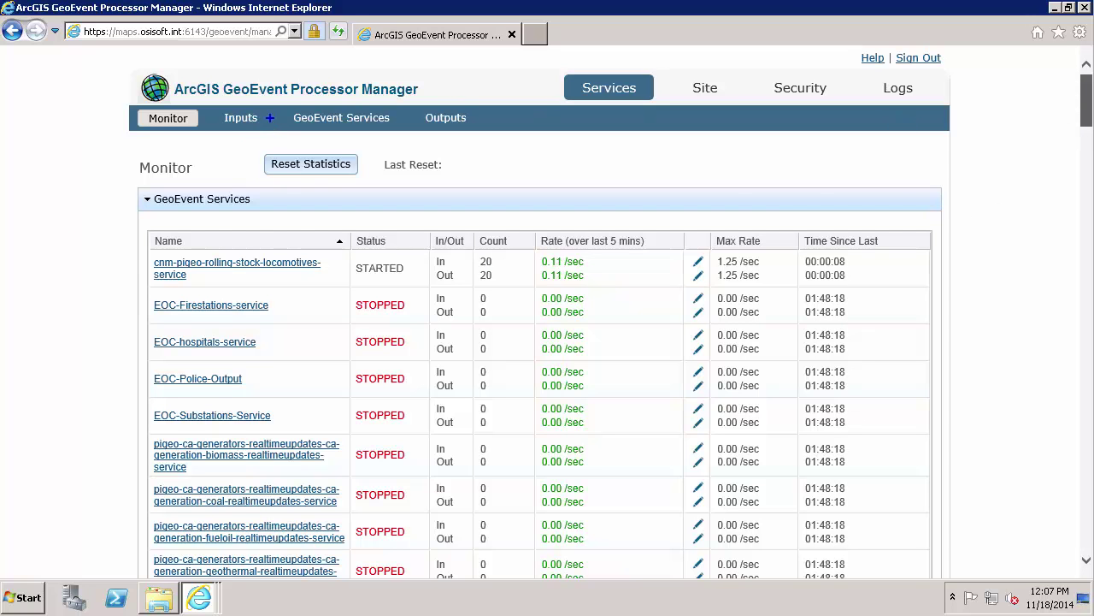
pyautogui.moveTo(219, 112)
pyautogui.mouseDown()
pyautogui.moveTo(282, 129)
pyautogui.moveTo(473, 129)
pyautogui.mouseUp()
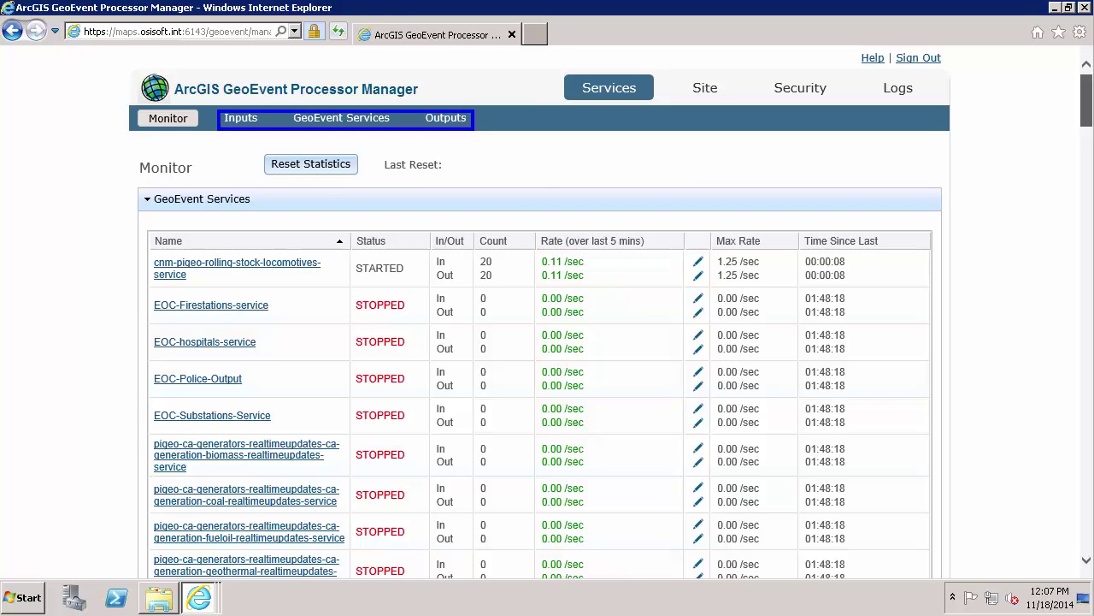
# Step: Minimize GeoEvent Manager and confirm the rolling-stock feature layer appears in ArcGIS Online My Content
pyautogui.click(1056, 8)
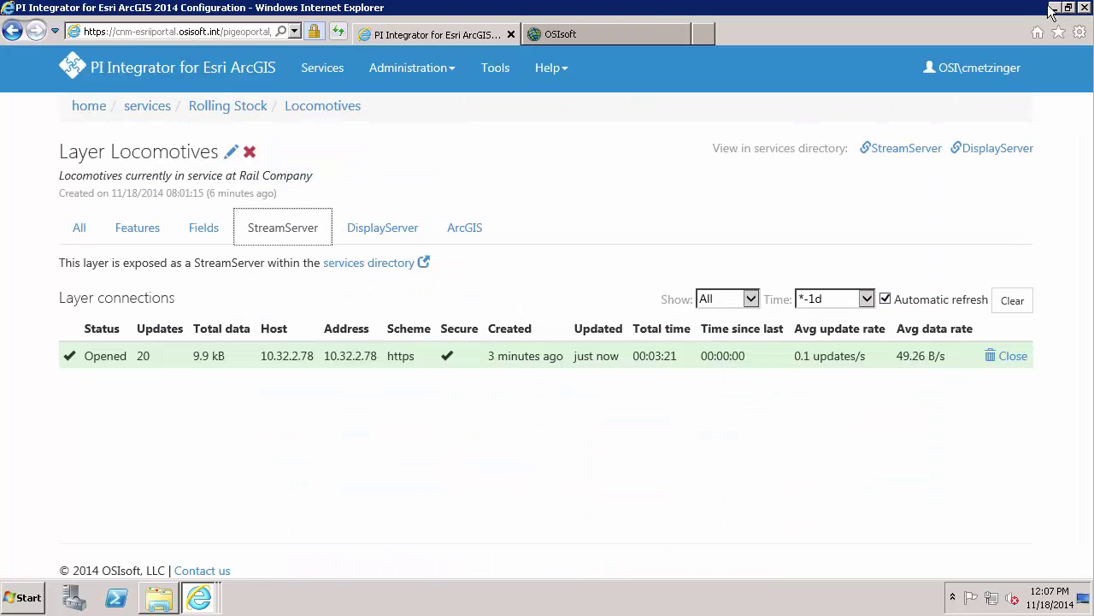
pyautogui.click(564, 37)
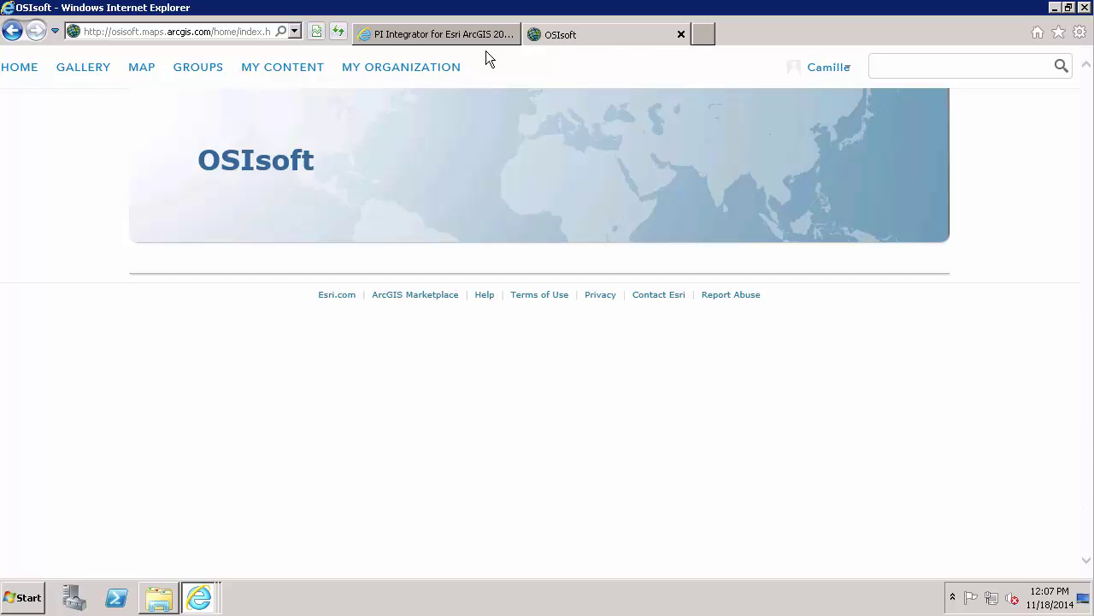
pyautogui.click(291, 73)
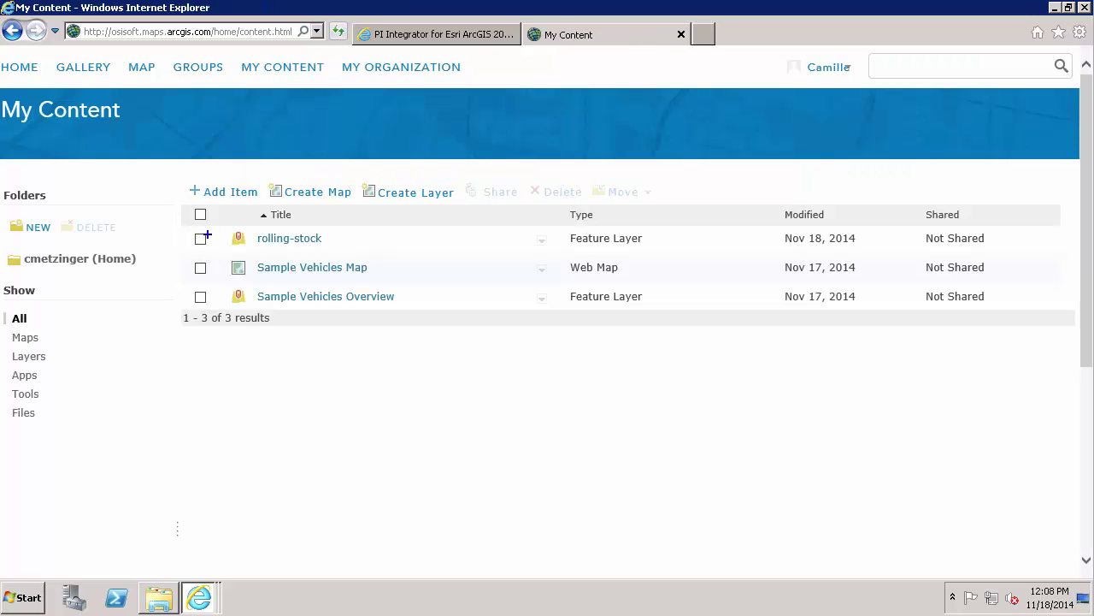
pyautogui.moveTo(220, 224)
pyautogui.mouseDown()
pyautogui.moveTo(659, 253)
pyautogui.moveTo(755, 202)
pyautogui.mouseUp()
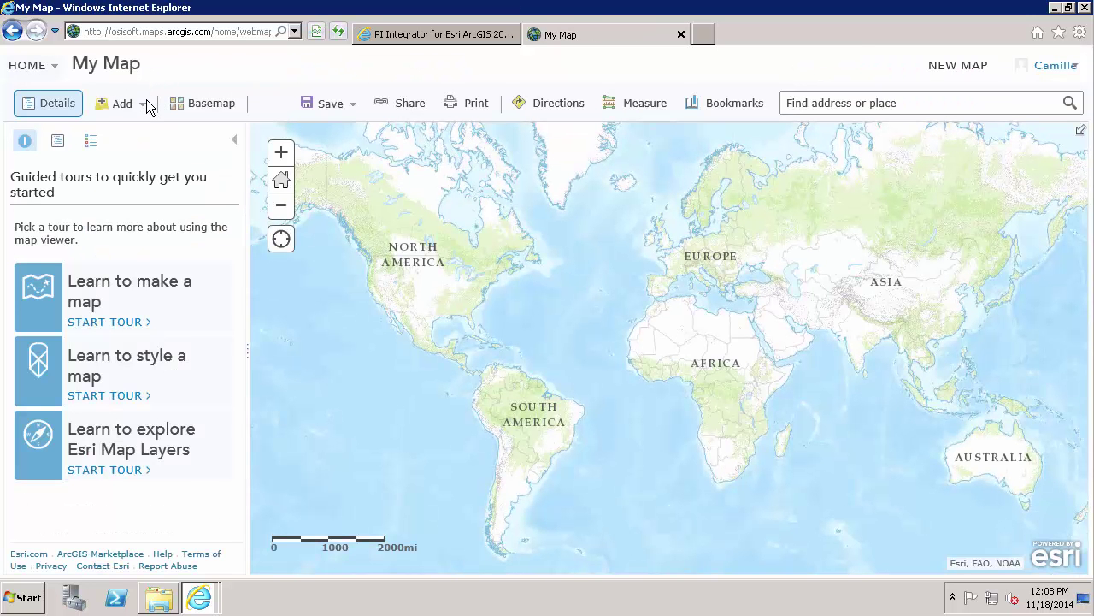
# Step: Search My Content beyond the map area and add the rolling-stock locomotives layer
pyautogui.click(146, 107)
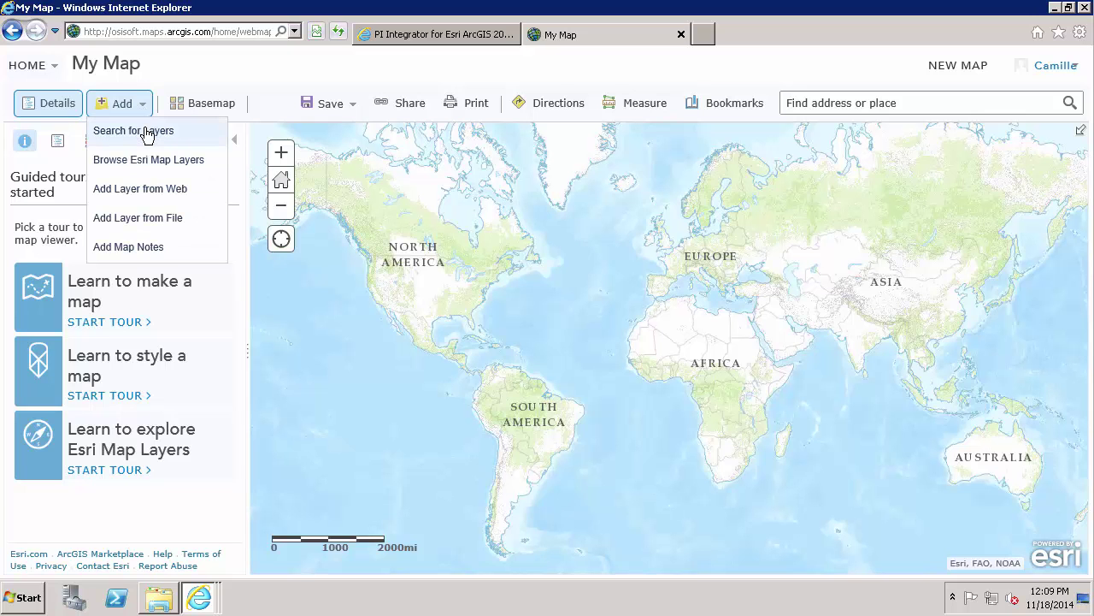
pyautogui.click(147, 132)
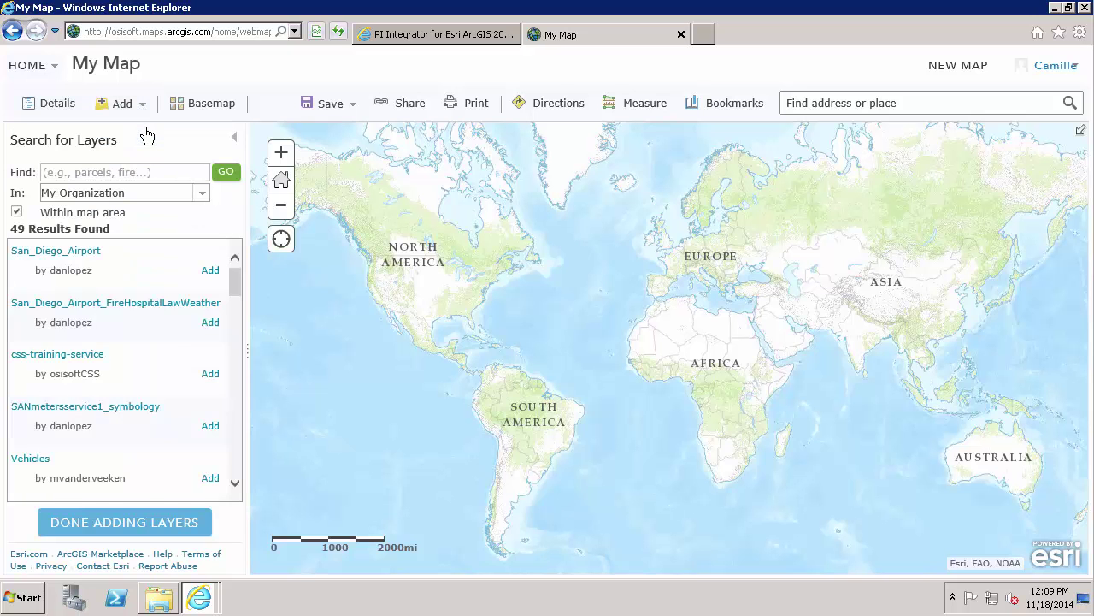
pyautogui.click(202, 196)
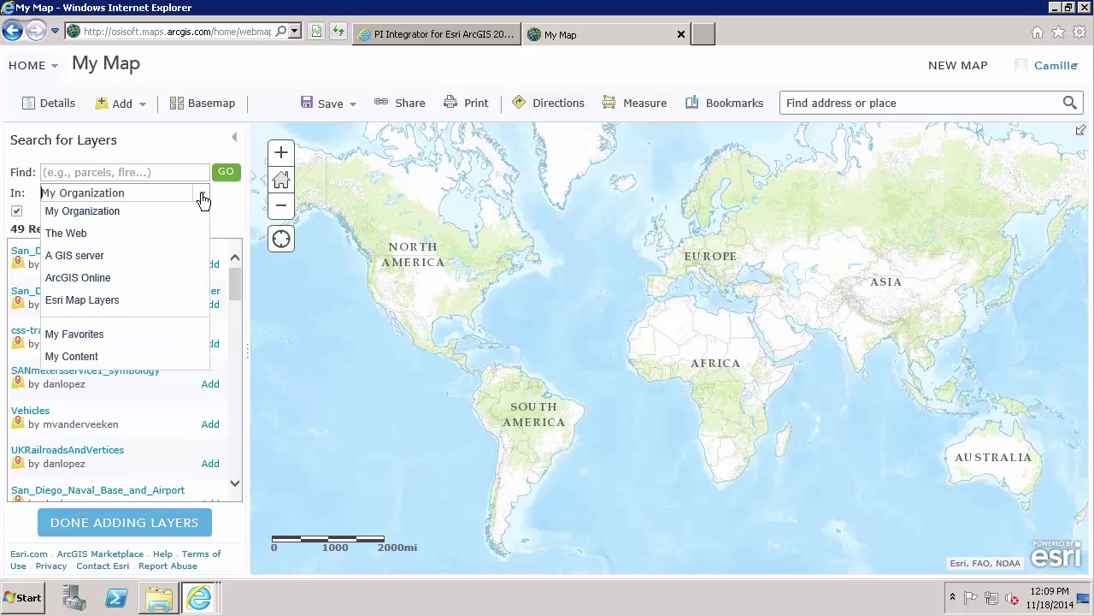
pyautogui.click(56, 355)
pyautogui.click(17, 211)
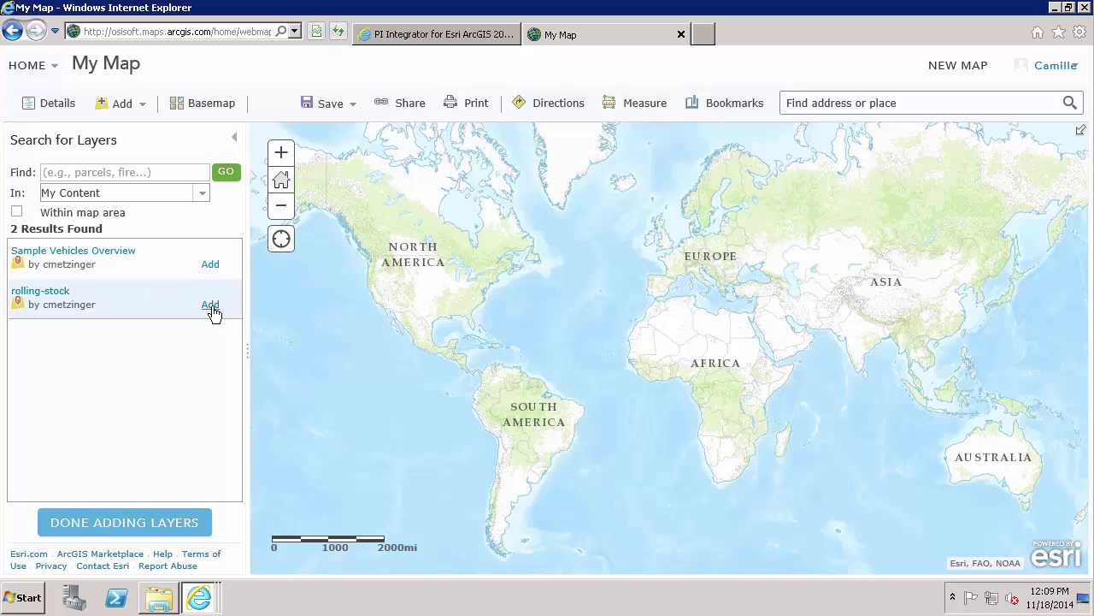
pyautogui.click(212, 307)
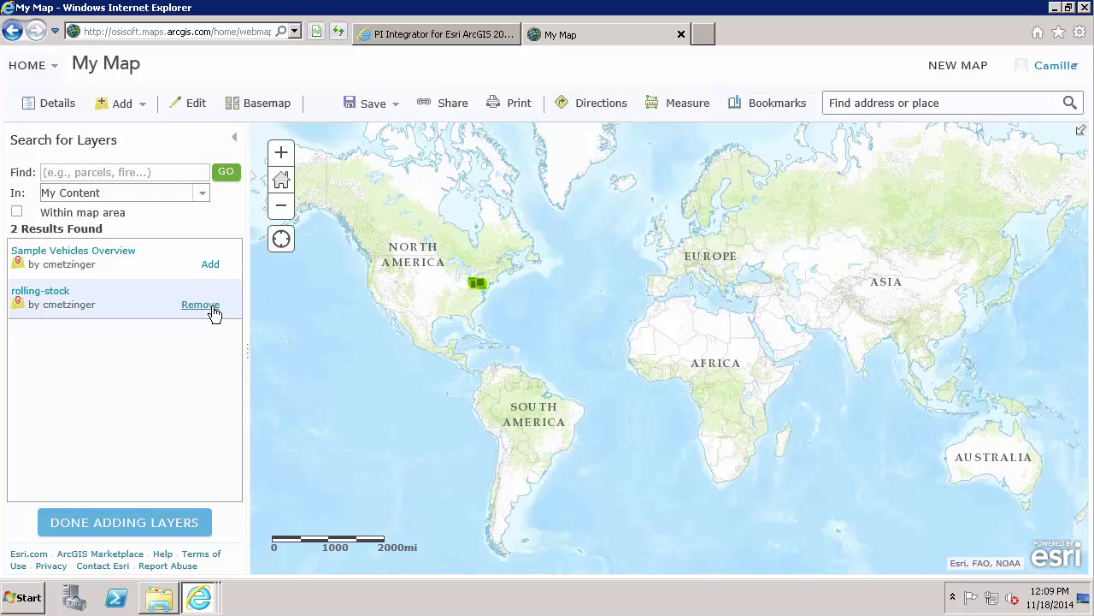
pyautogui.click(181, 523)
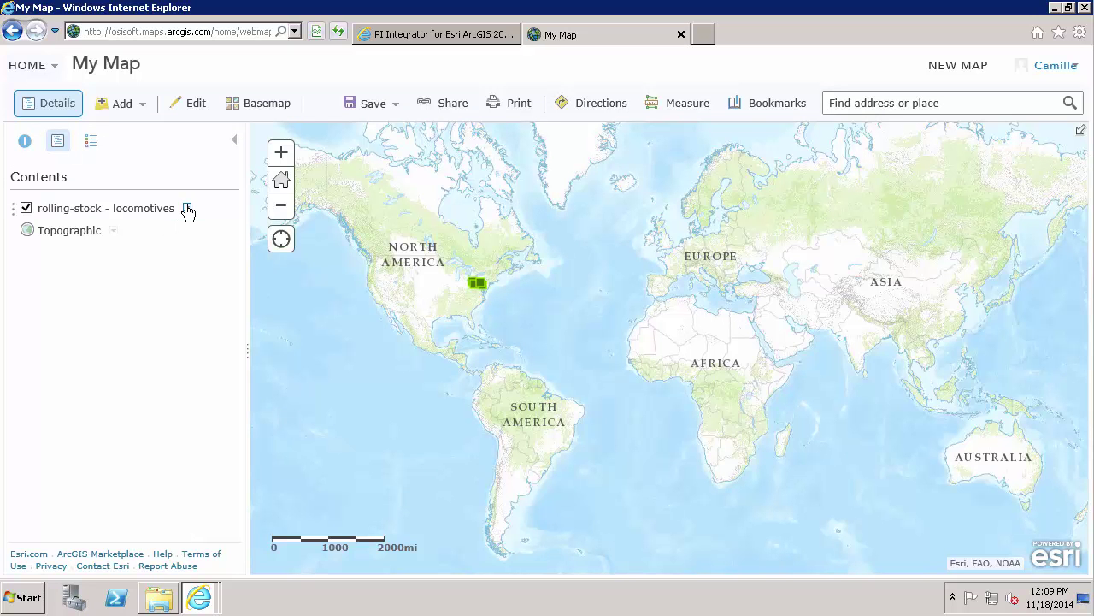
# Step: Zoom the map to the locomotives layer and apply the Light Gray Canvas basemap
pyautogui.click(188, 210)
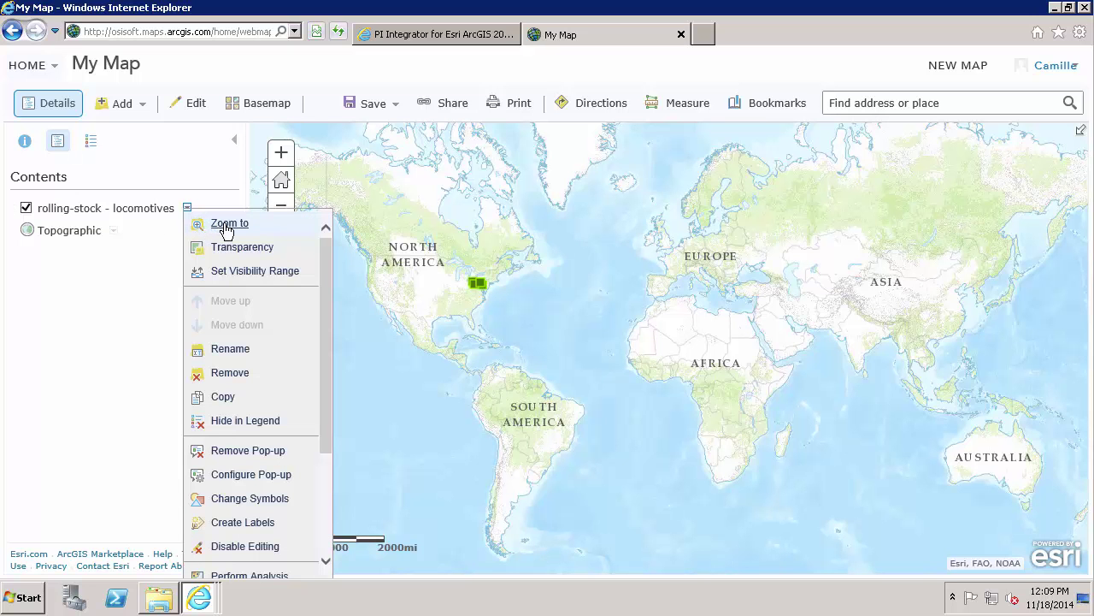
pyautogui.click(226, 224)
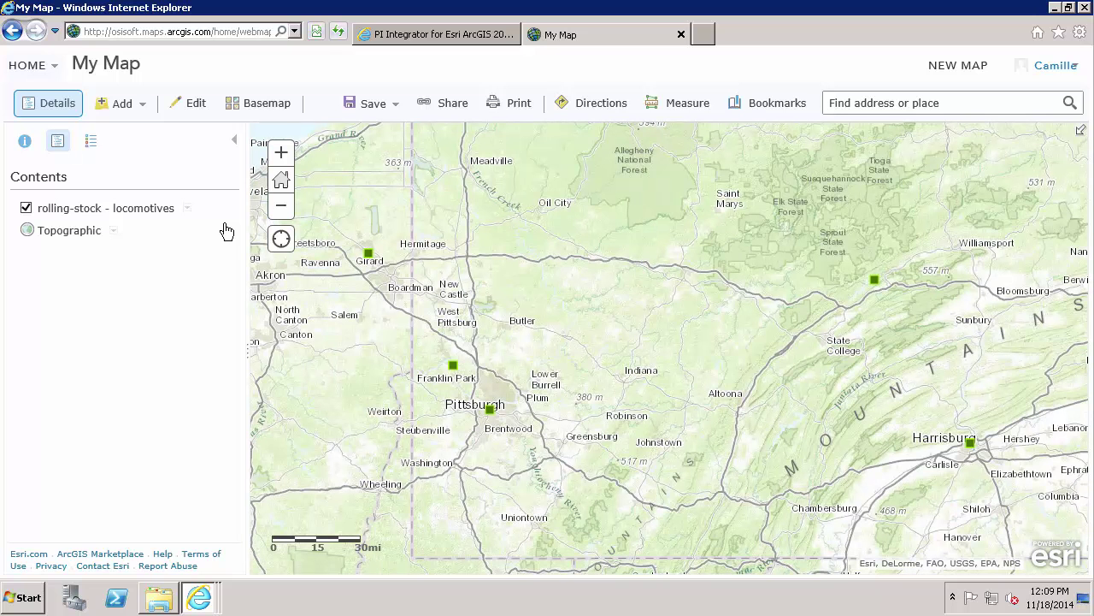
pyautogui.click(261, 110)
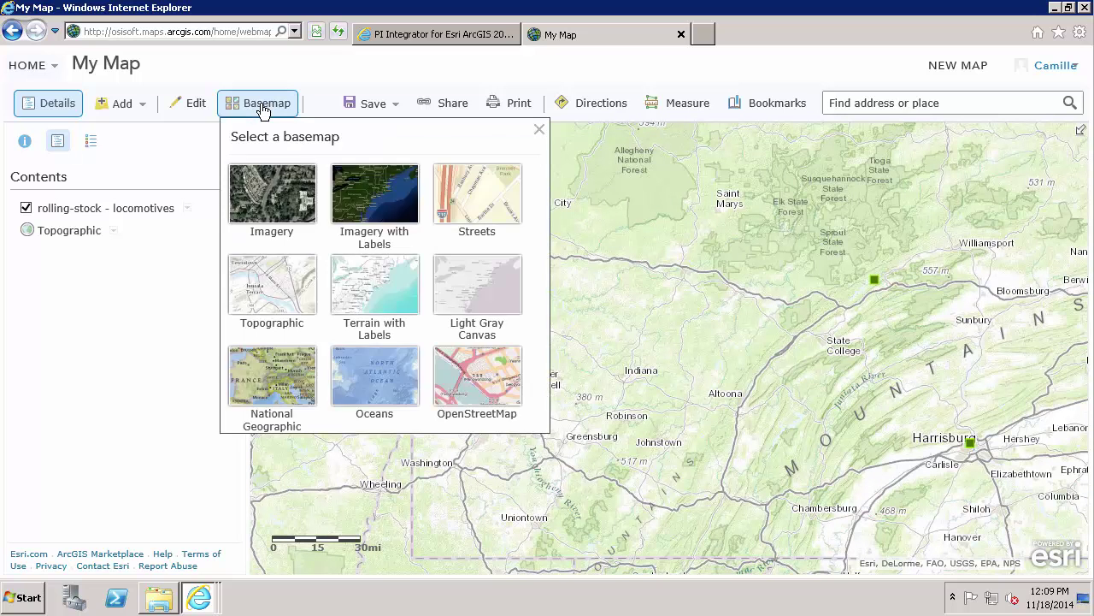
pyautogui.click(469, 299)
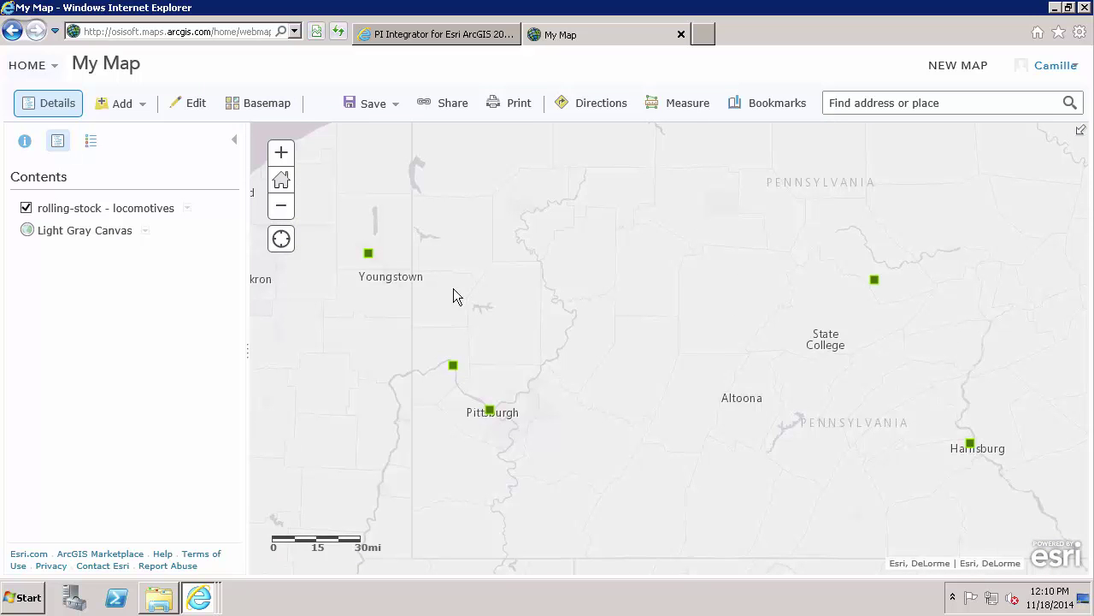
# Step: Search Esri map layers for 'railroads' and add USA Railroads to the map as a layer
pyautogui.click(139, 104)
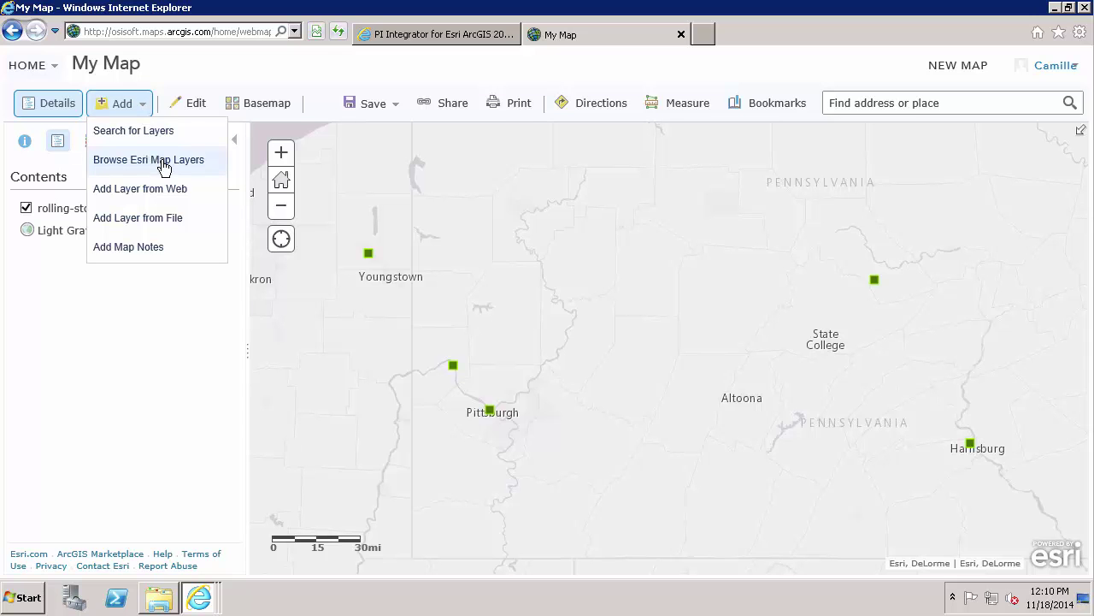
pyautogui.click(208, 169)
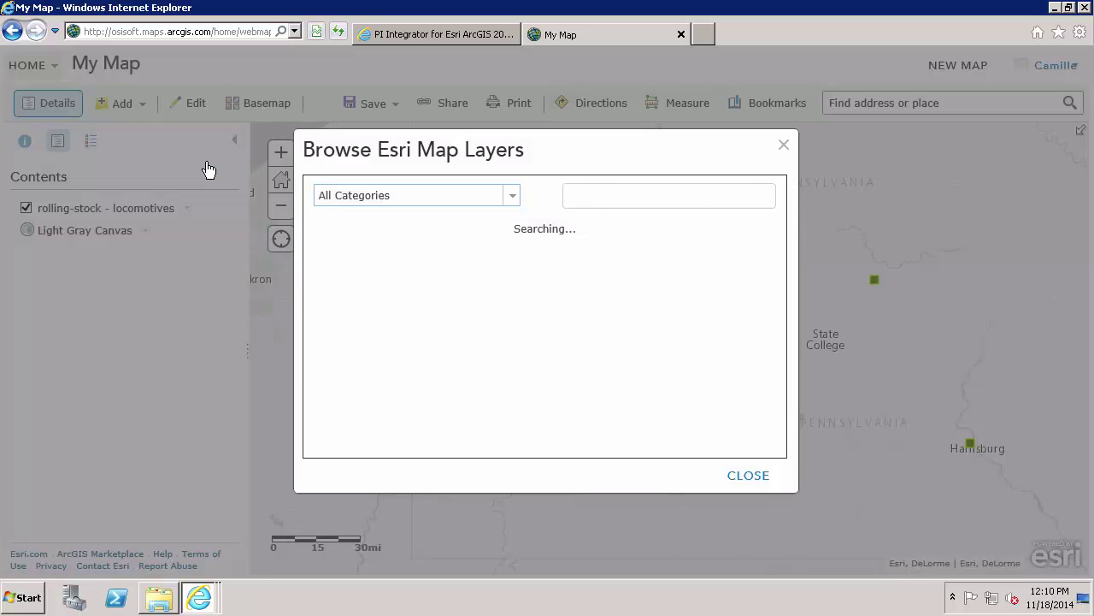
pyautogui.click(584, 196)
pyautogui.write('rail')
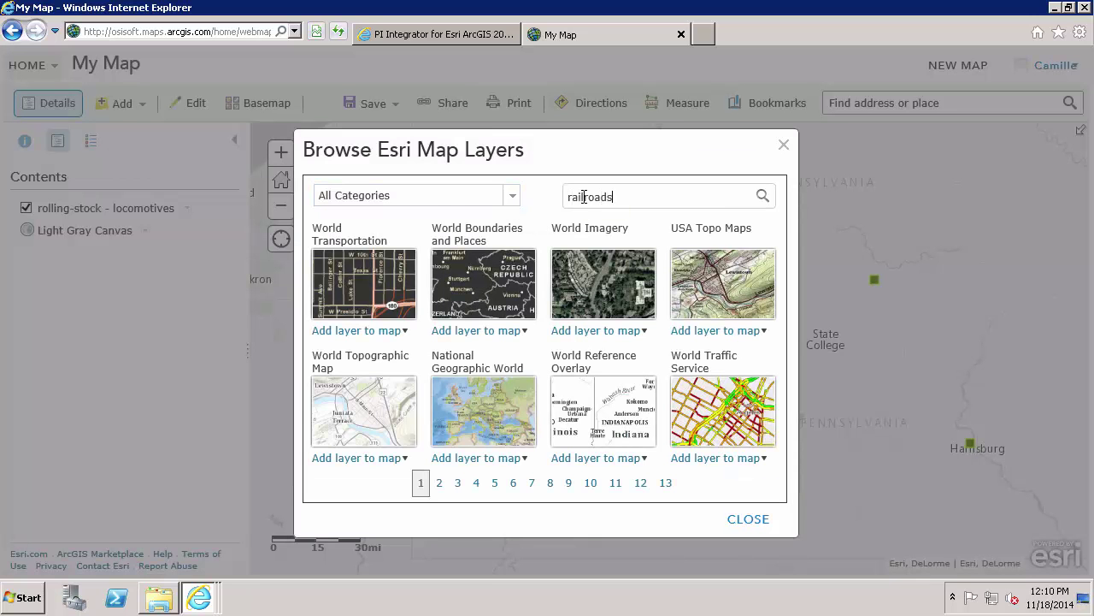
pyautogui.write('roads')
pyautogui.press('Return')
pyautogui.click(643, 331)
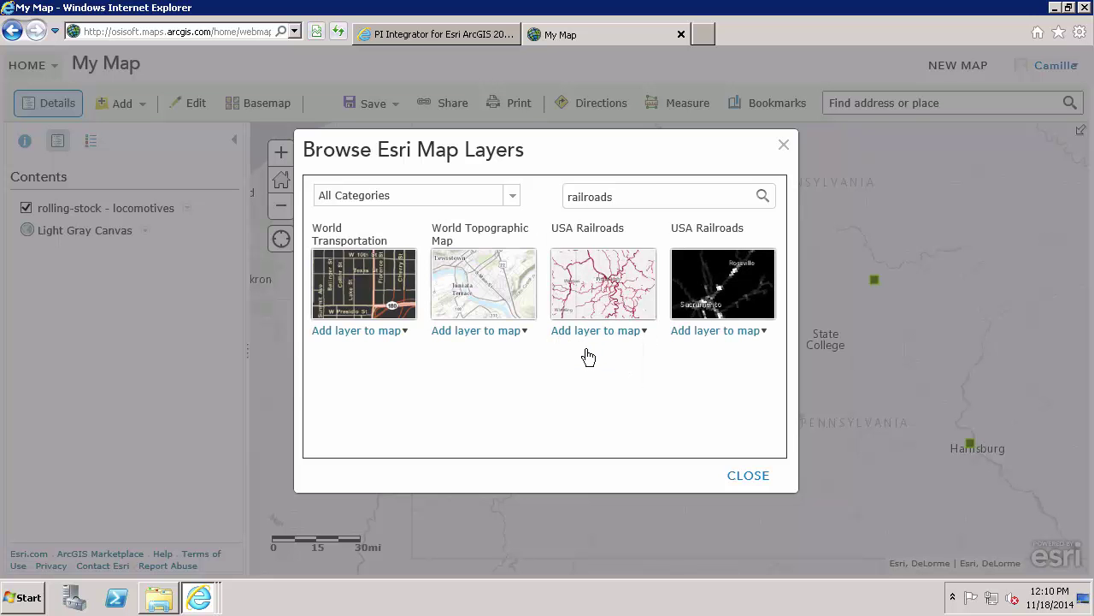
pyautogui.click(578, 349)
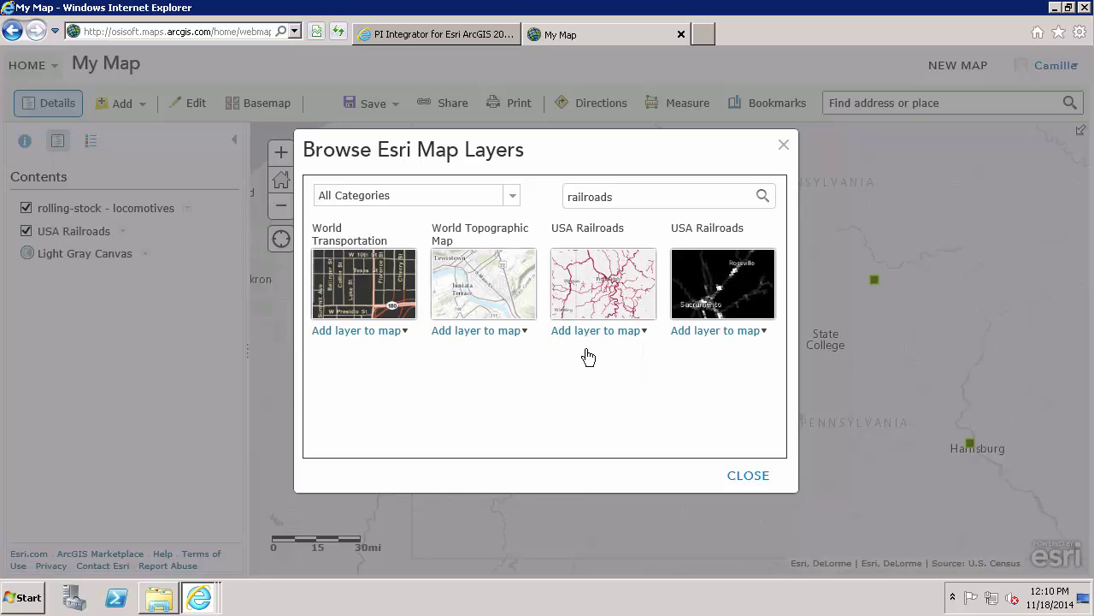
pyautogui.click(785, 147)
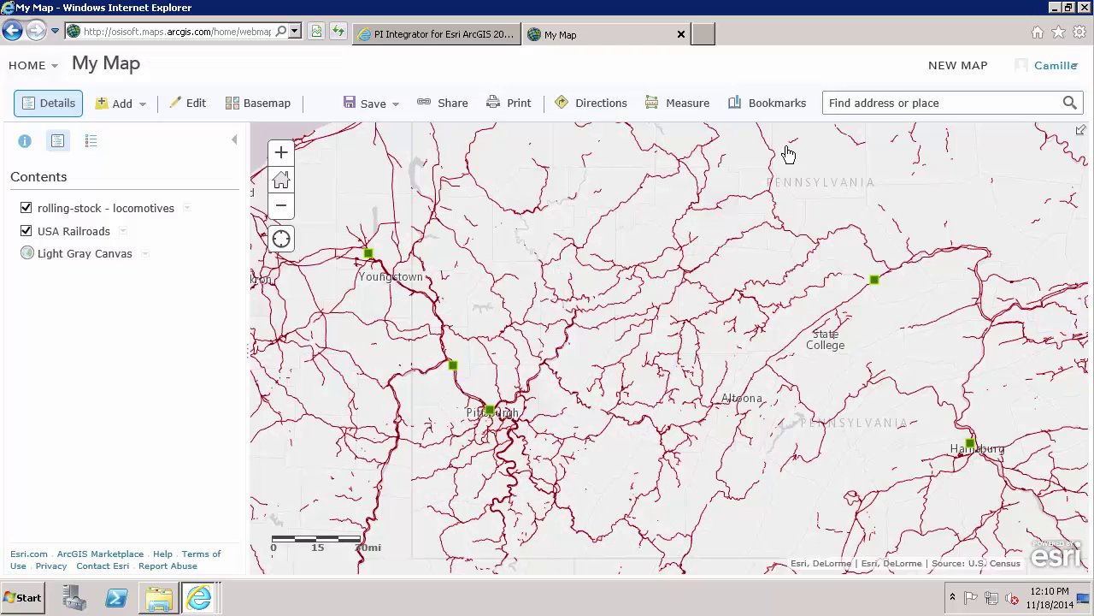
pyautogui.click(156, 213)
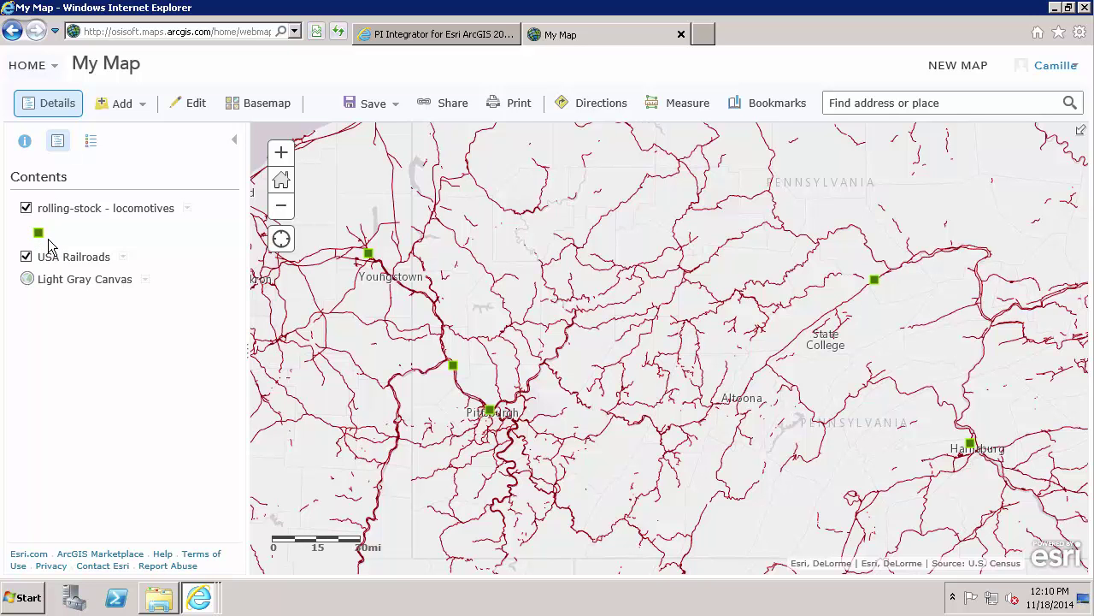
# Step: Change the locomotives symbol to the Transportation train icon at size 30
pyautogui.click(185, 211)
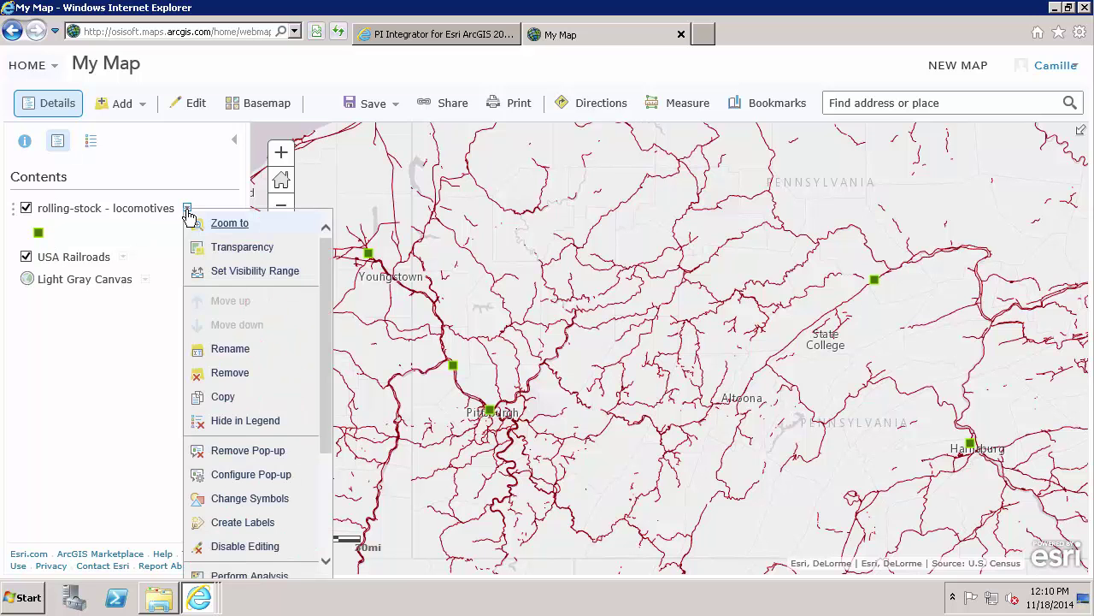
pyautogui.click(289, 507)
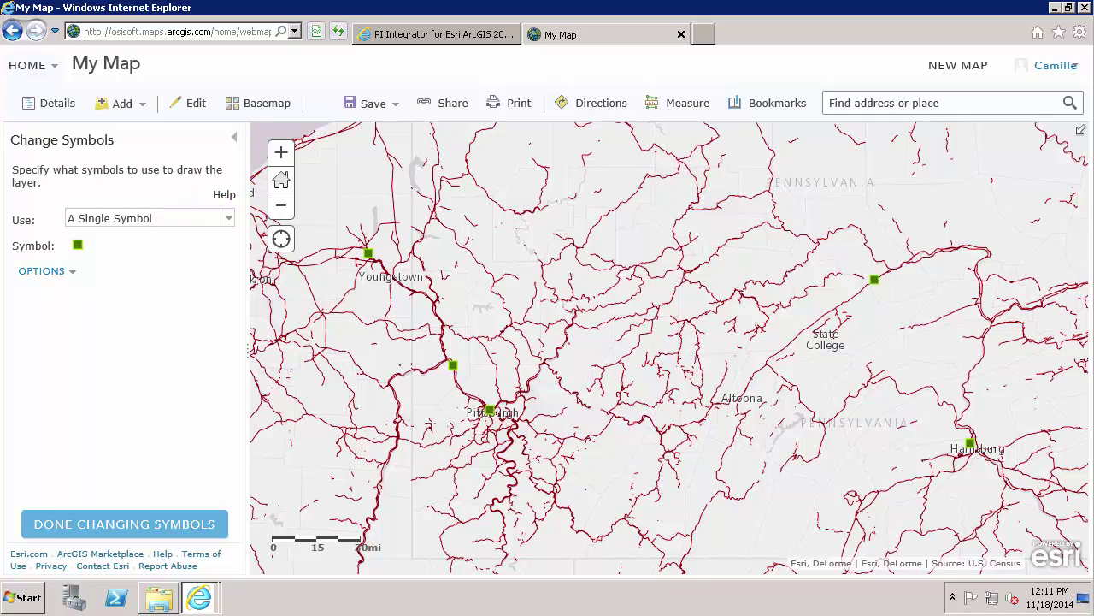
pyautogui.click(73, 273)
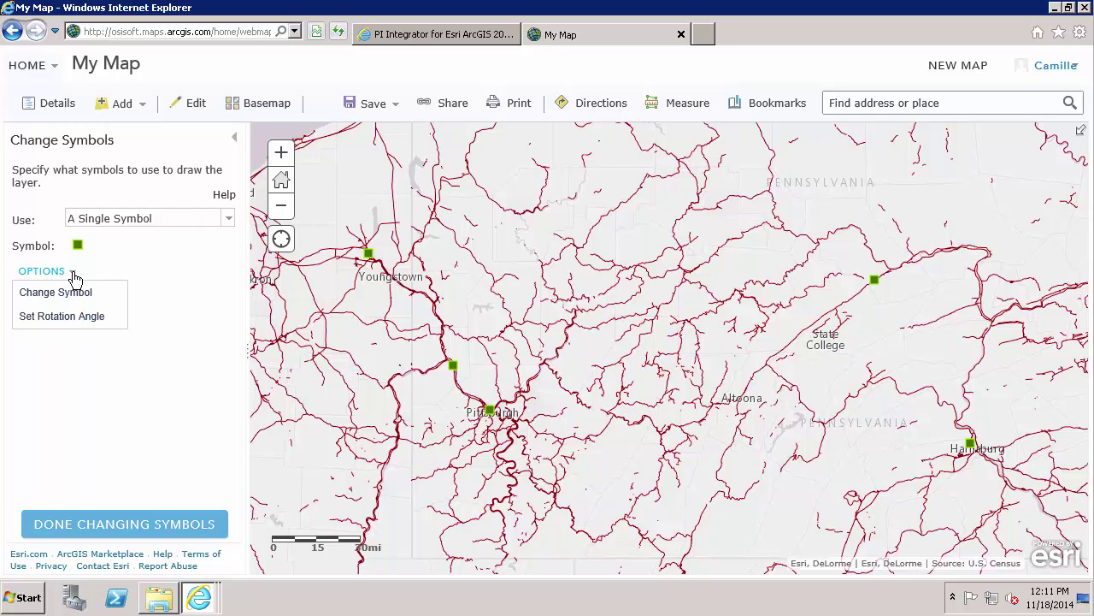
pyautogui.click(68, 296)
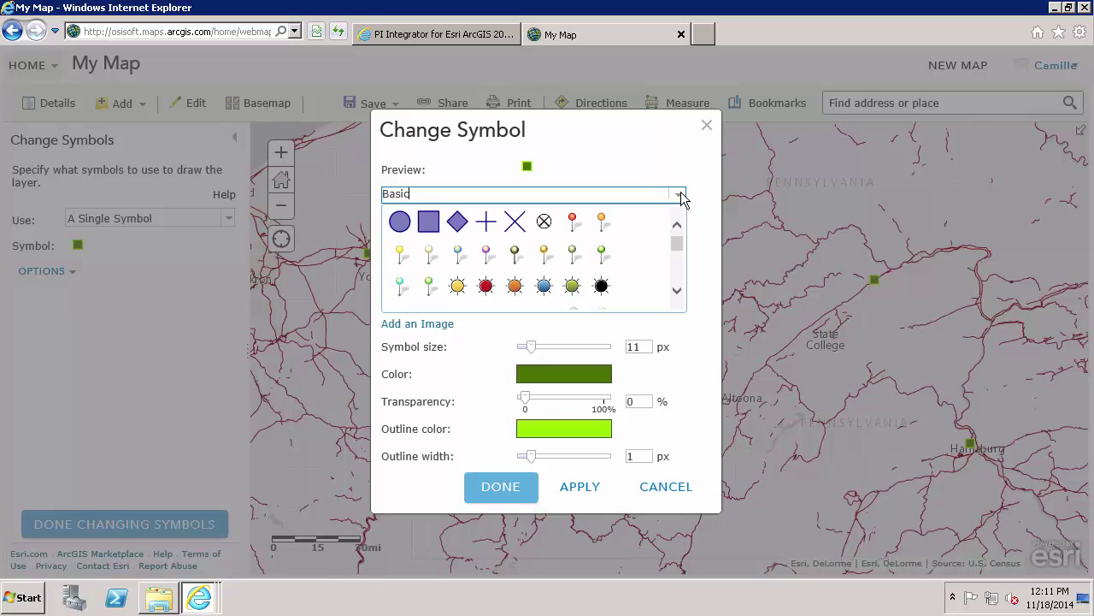
pyautogui.click(680, 195)
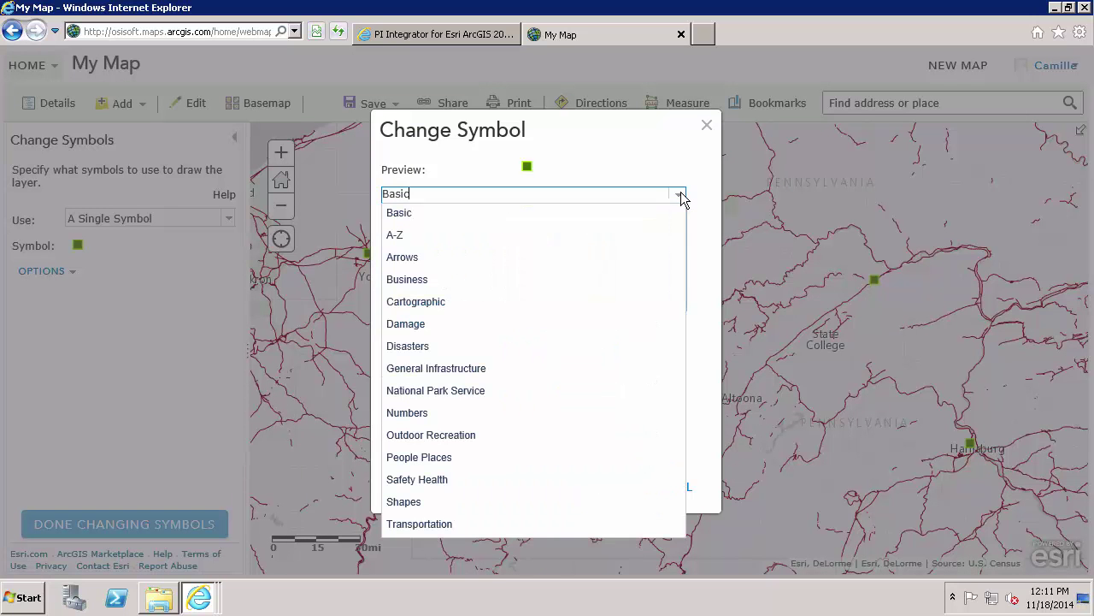
pyautogui.click(422, 525)
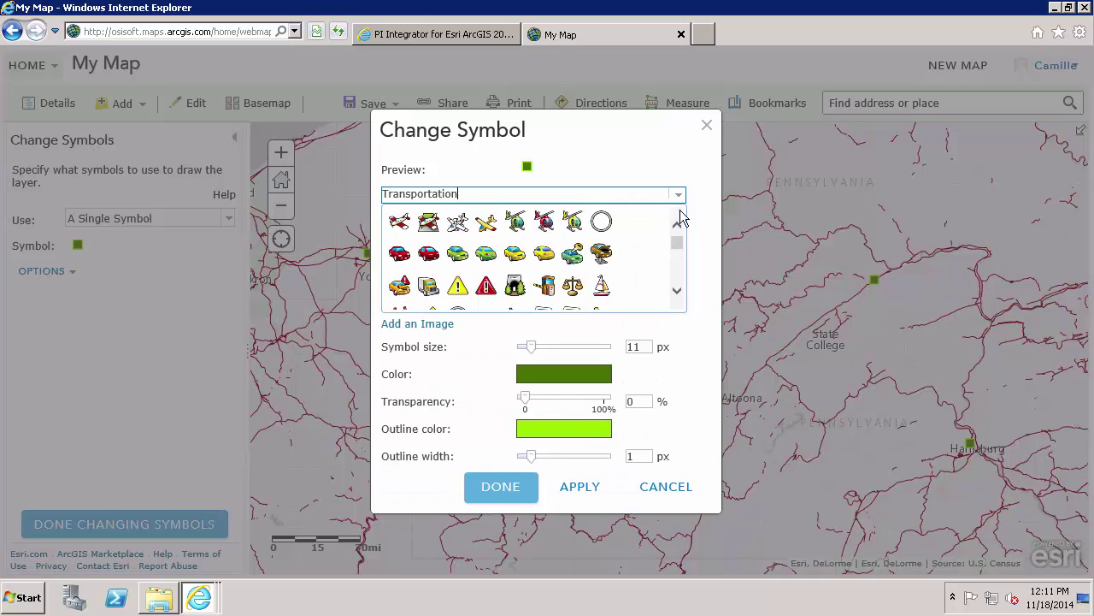
pyautogui.moveTo(680, 245); pyautogui.dragTo(680, 272)
pyautogui.click(458, 289)
pyautogui.doubleClick(641, 344)
pyautogui.write('30')
pyautogui.click(522, 384)
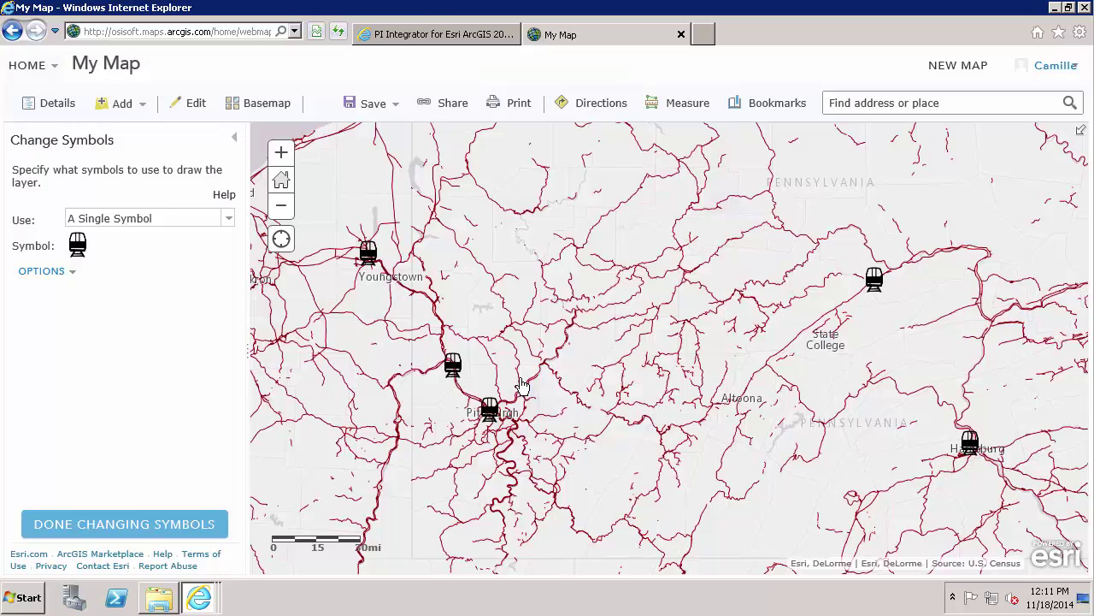
# Step: Finish the symbol change, then review and close Locomotive-14001's attribute pop-up
pyautogui.click(177, 528)
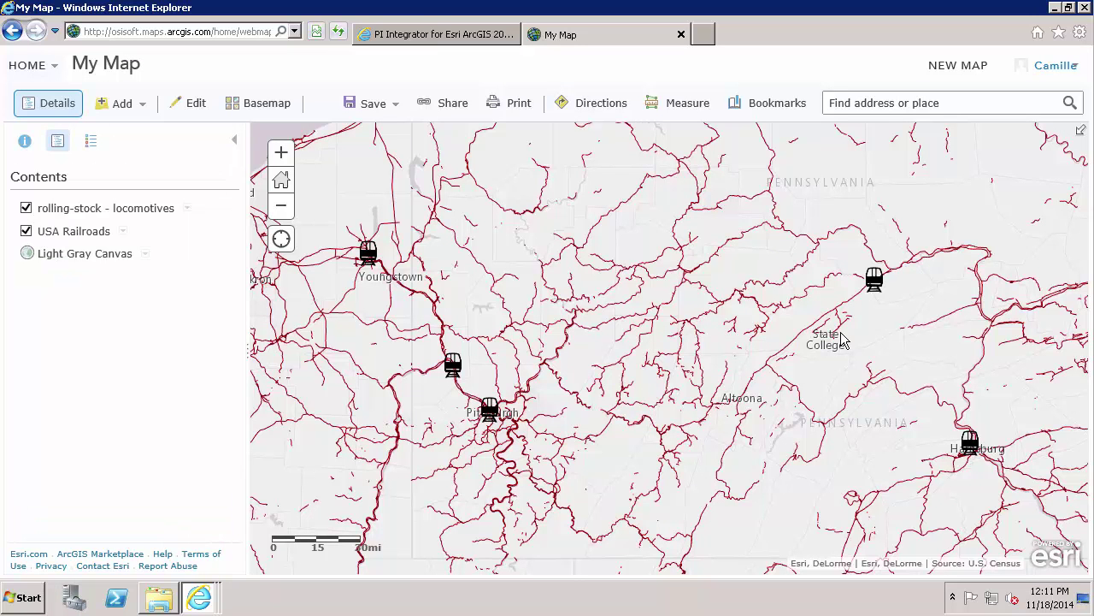
pyautogui.click(876, 288)
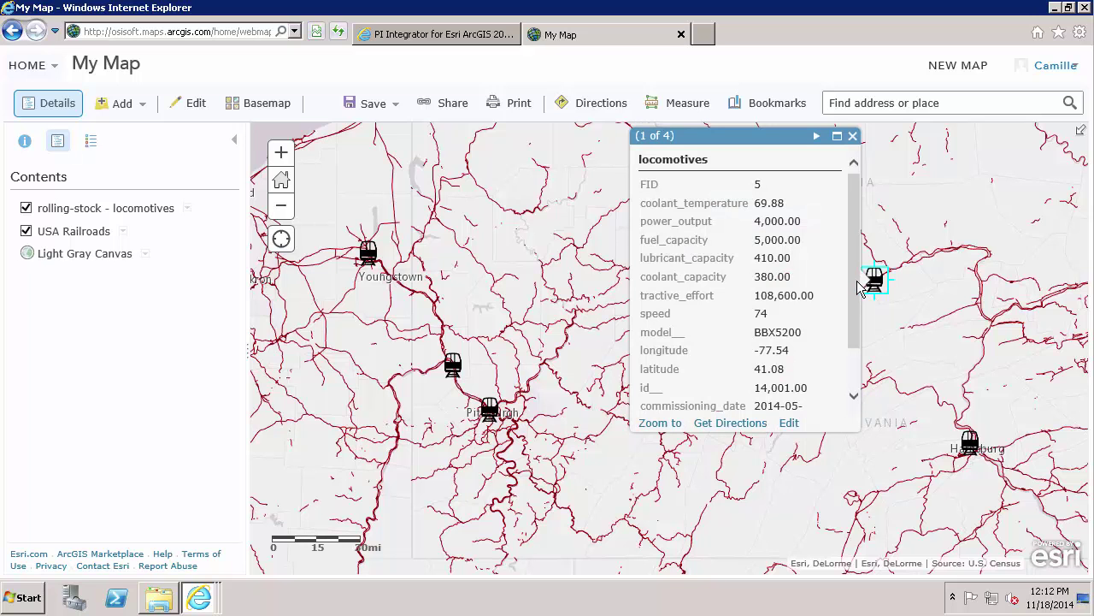
pyautogui.scroll(-2, 857, 291)
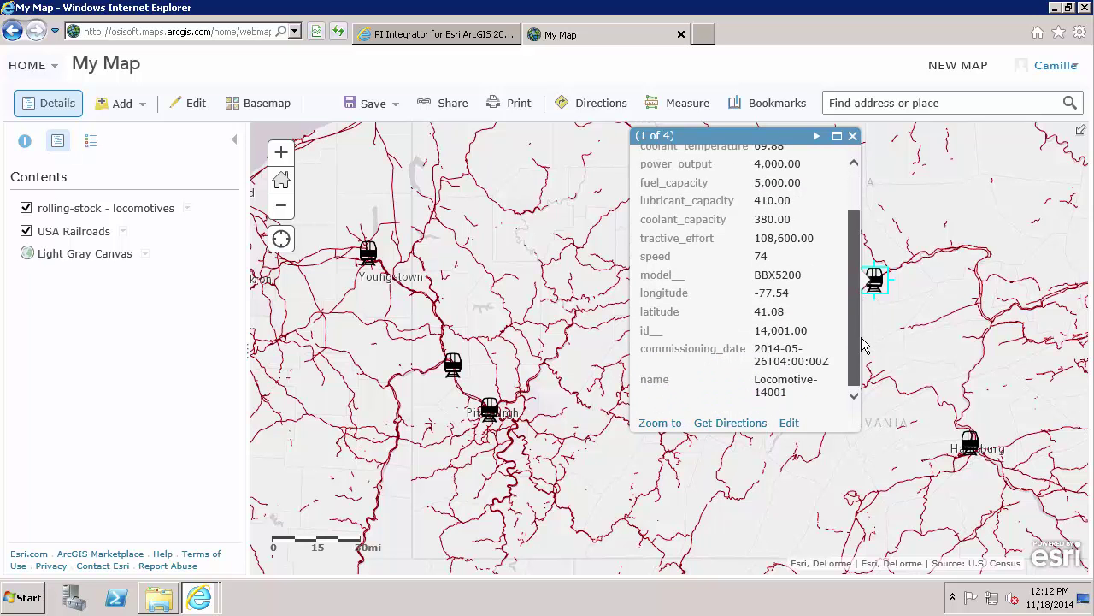
pyautogui.moveTo(858, 303); pyautogui.dragTo(855, 262)
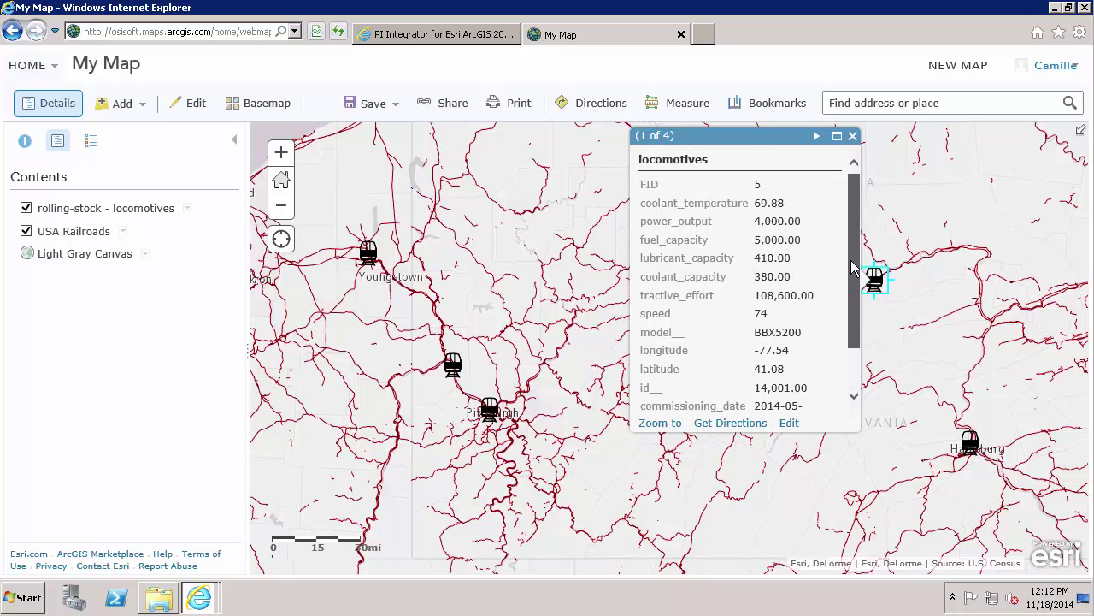
pyautogui.click(855, 137)
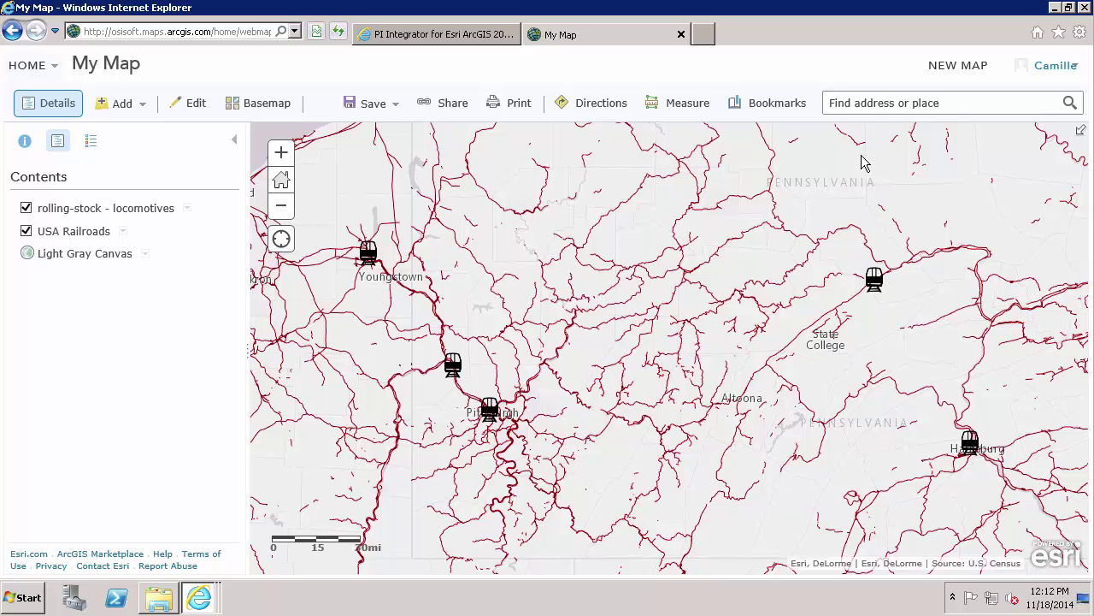
pyautogui.moveTo(106, 207)
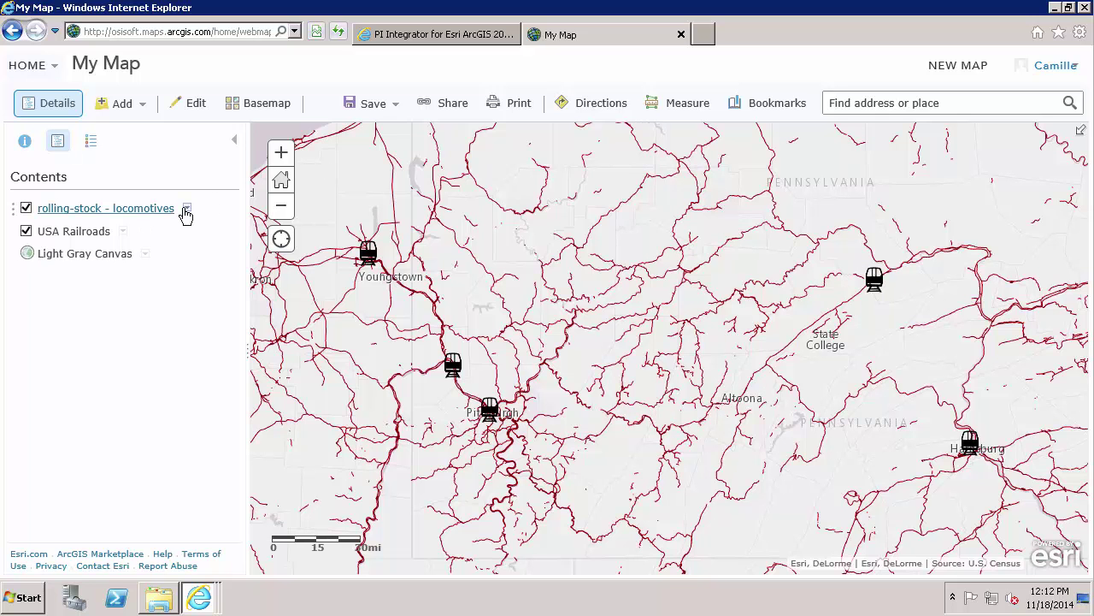
# Step: Set the locomotives layer to auto-refresh every 0.05 minutes and close the grouped-feature pop-up
pyautogui.click(188, 209)
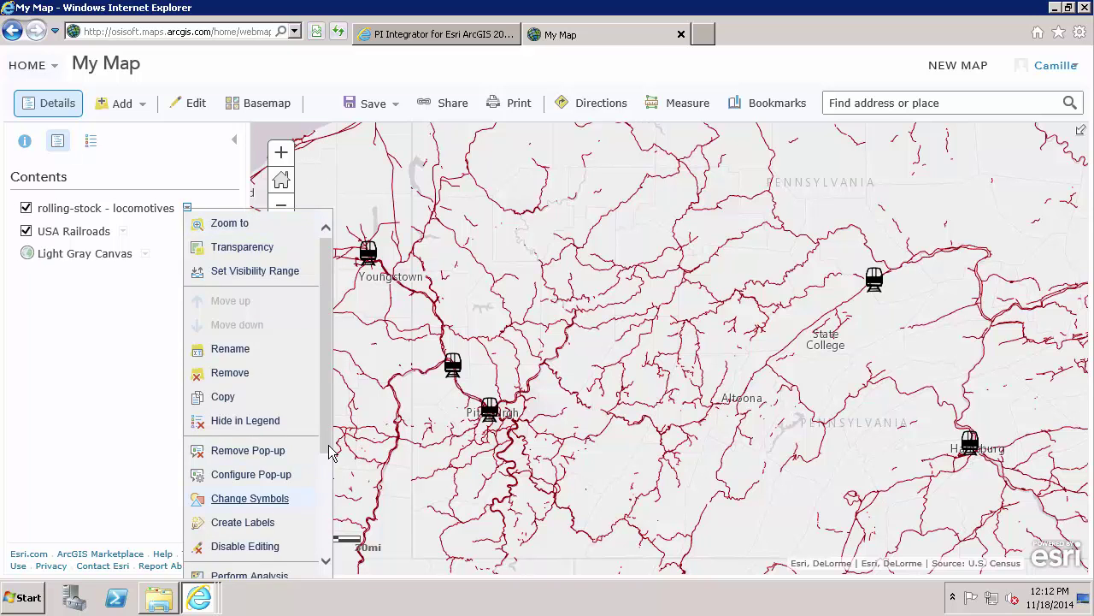
pyautogui.scroll(-3, 329, 551)
pyautogui.click(276, 493)
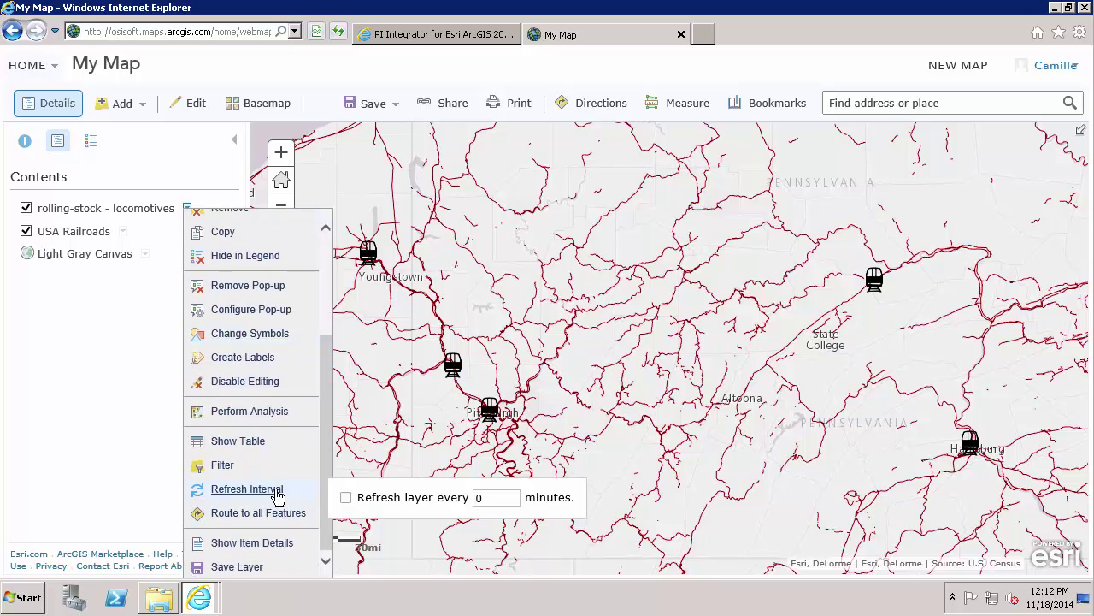
pyautogui.click(345, 498)
pyautogui.click(493, 497)
pyautogui.write('.05')
pyautogui.click(563, 460)
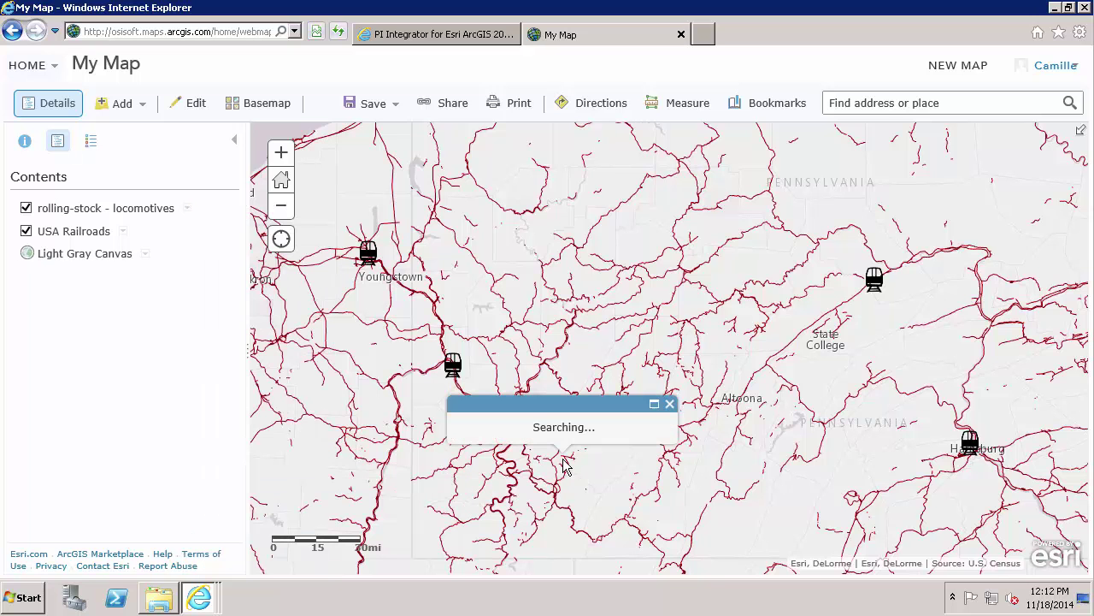
pyautogui.click(669, 403)
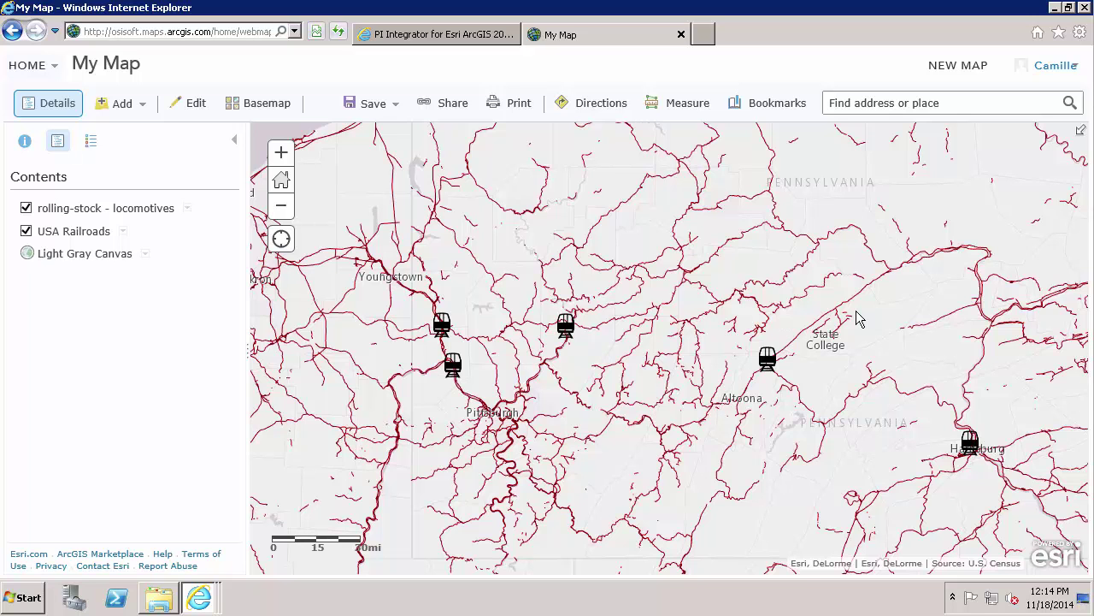
# Step: View Locomotive-14001's pop-up showing speed 74, then open the locomotives layer options
pyautogui.click(767, 360)
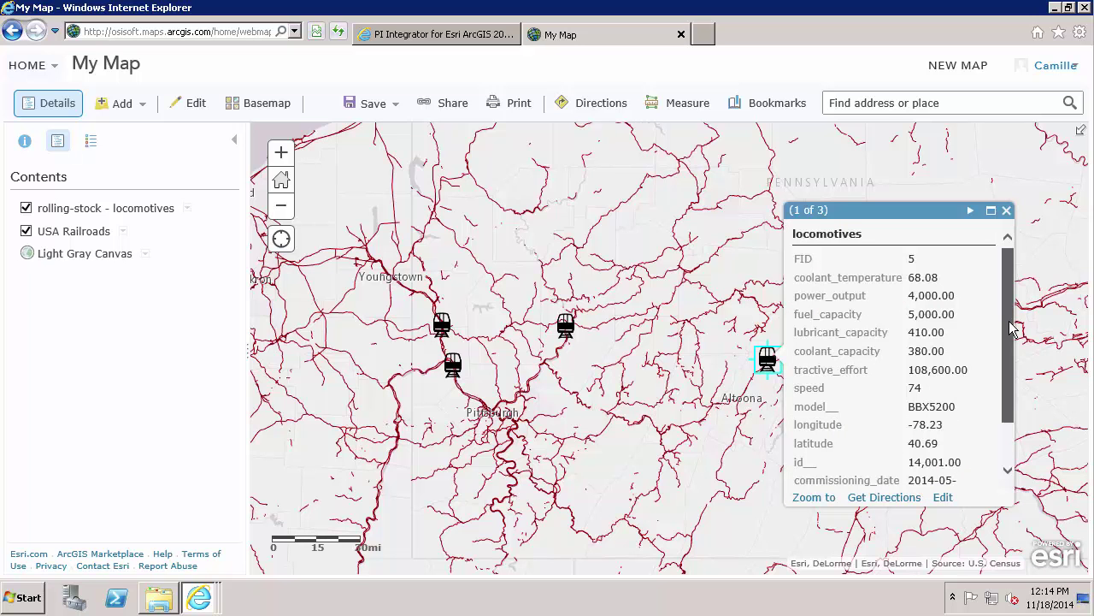
pyautogui.moveTo(1012, 328); pyautogui.dragTo(1012, 394)
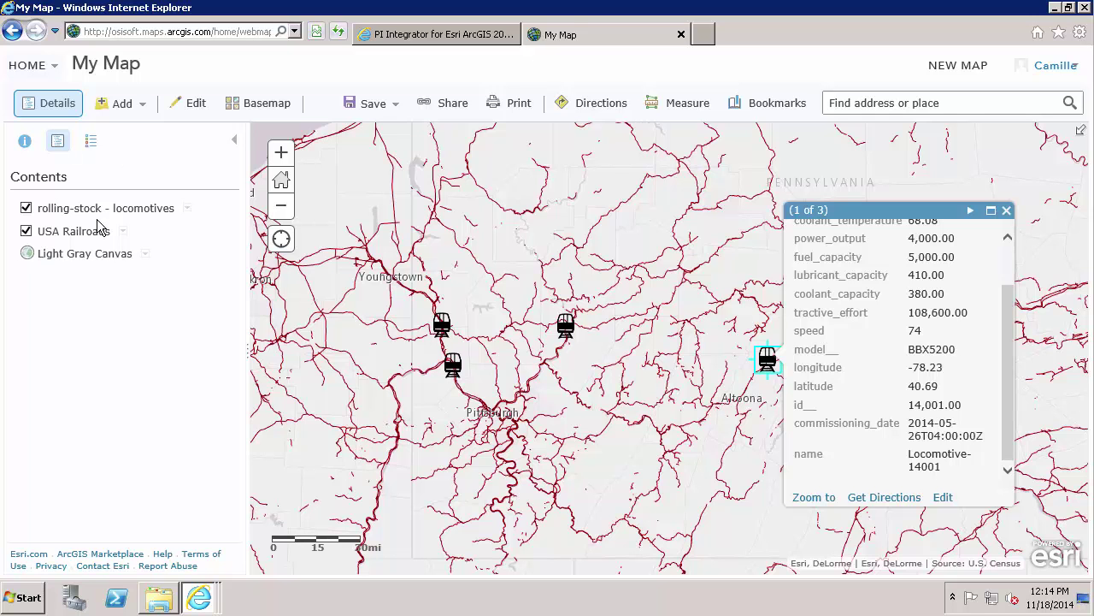
pyautogui.click(186, 208)
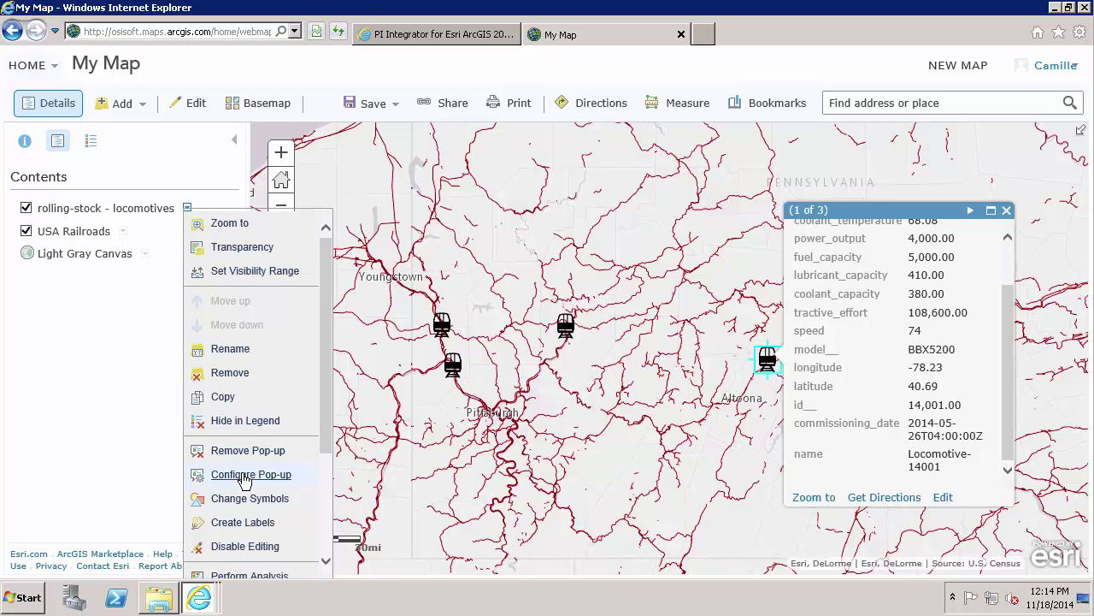
# Step: Add an image to the locomotive pop-up media and retitle it 'Explore in PI Coresight'
pyautogui.click(246, 477)
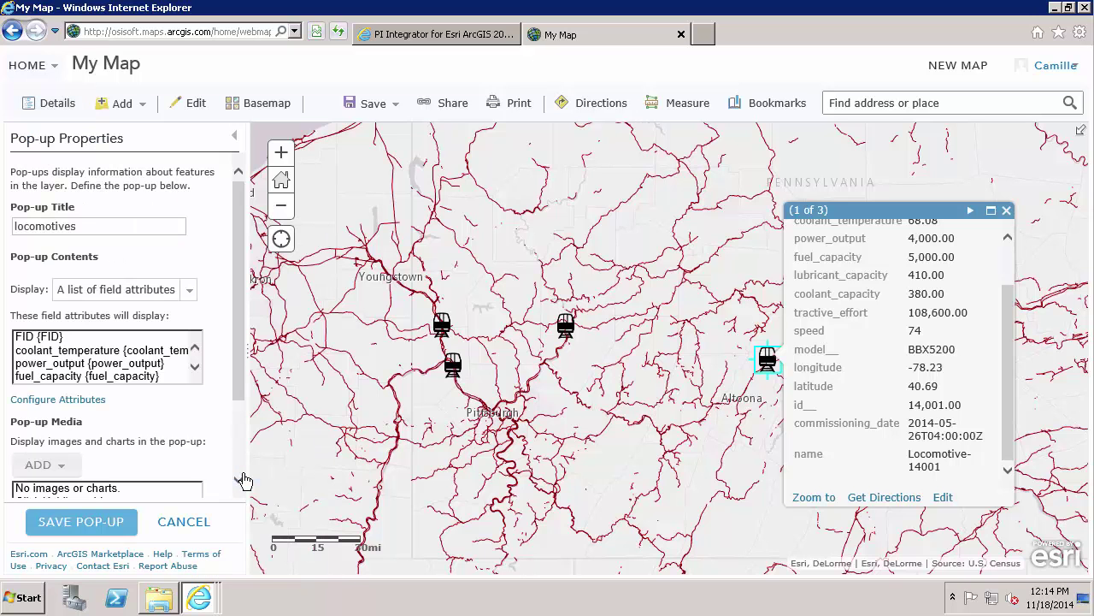
pyautogui.scroll(-2, 241, 254)
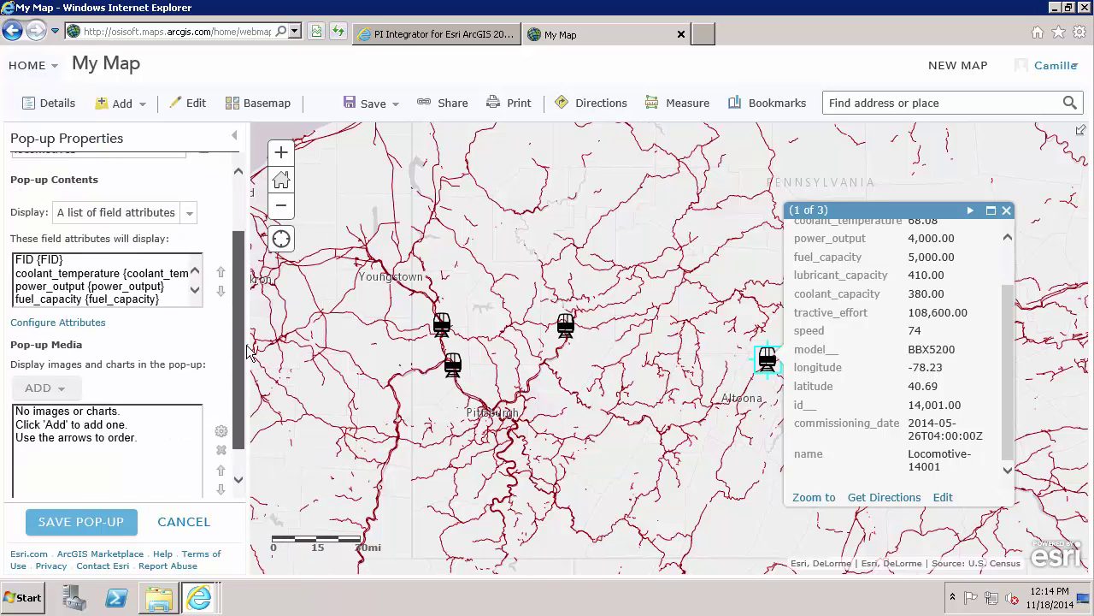
pyautogui.scroll(-1, 241, 253)
pyautogui.click(41, 358)
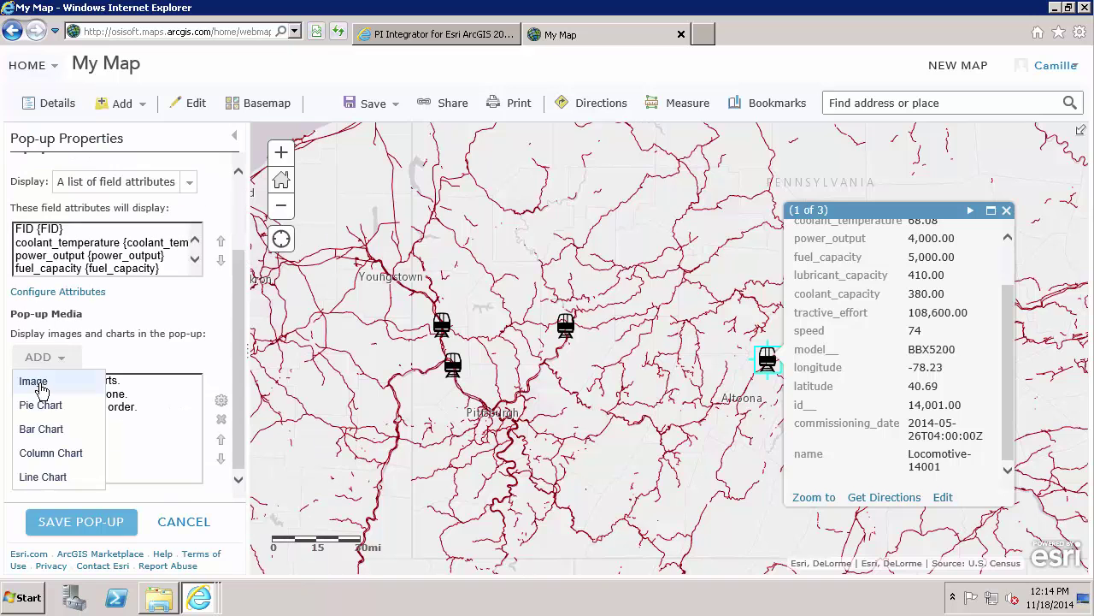
pyautogui.click(41, 389)
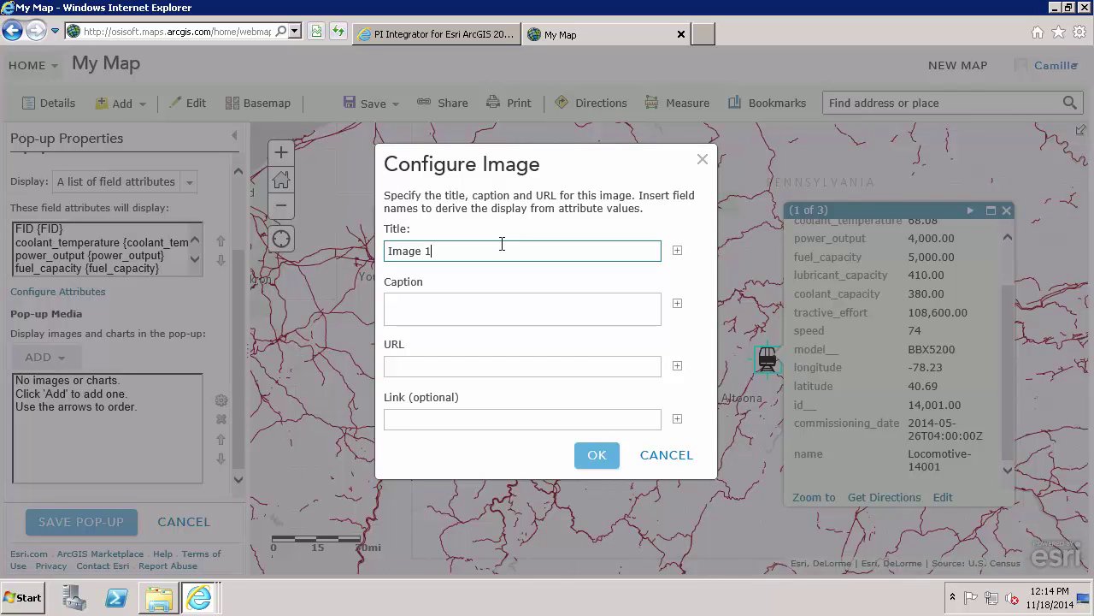
pyautogui.press('BackSpace')
pyautogui.press('BackSpace')
pyautogui.press('BackSpace')
pyautogui.press('BackSpace')
pyautogui.write('Explore in PI Coresig')
# Step: Copy the OSIsoft button image URL from the Locomotives layer's DisplayServer tab in PI Integrator
pyautogui.click(453, 368)
pyautogui.click(445, 34)
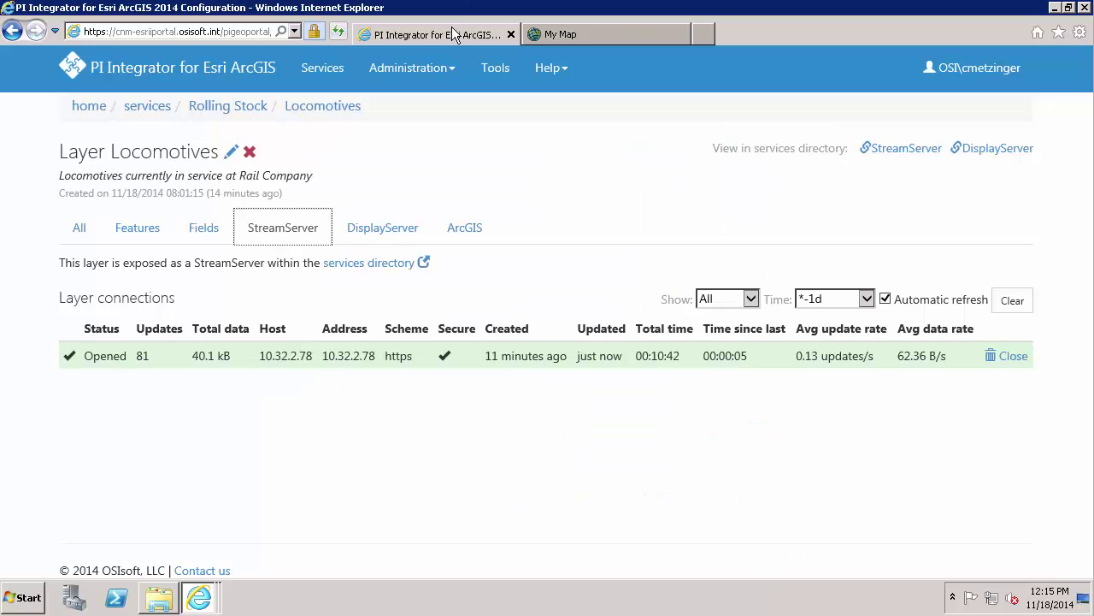
pyautogui.click(391, 230)
pyautogui.scroll(-1, 699, 283)
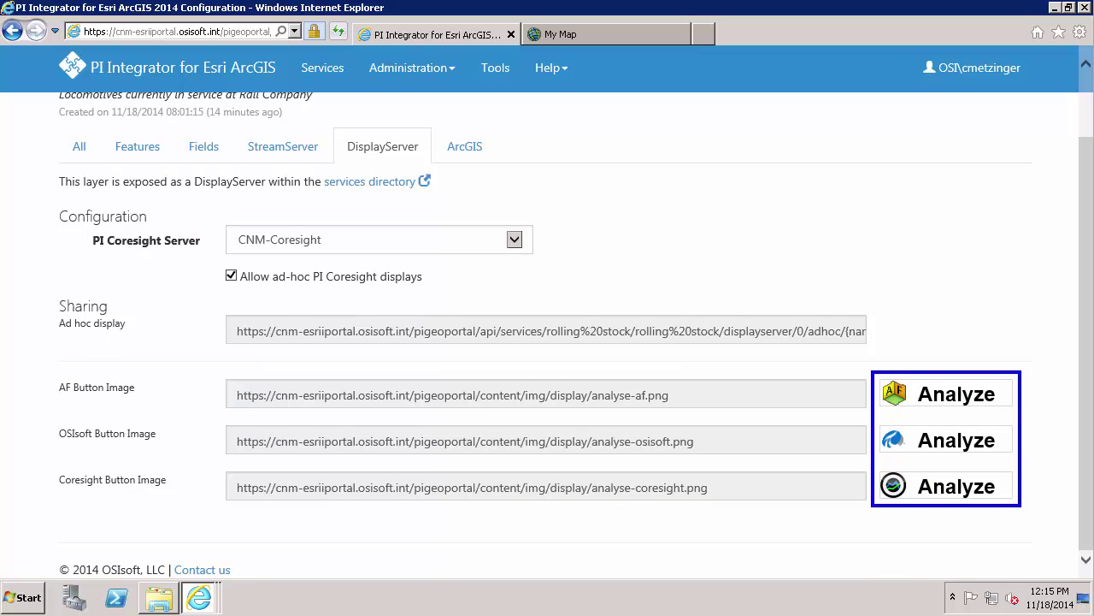
pyautogui.moveTo(716, 441); pyautogui.dragTo(201, 438)
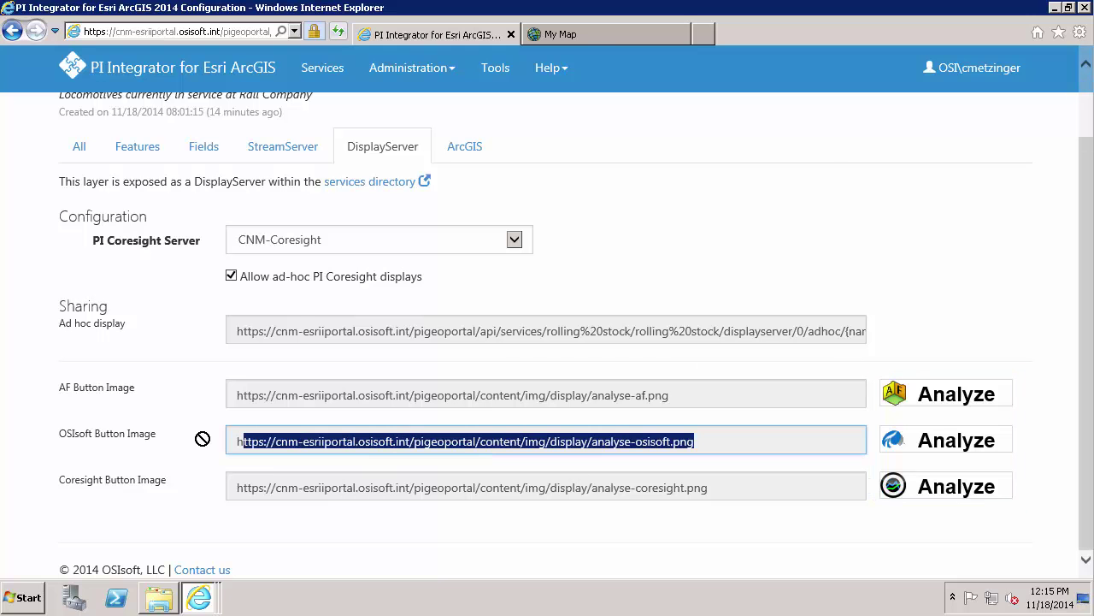
# Step: Paste the copied OSIsoft button address as the pop-up image URL
pyautogui.click(596, 19)
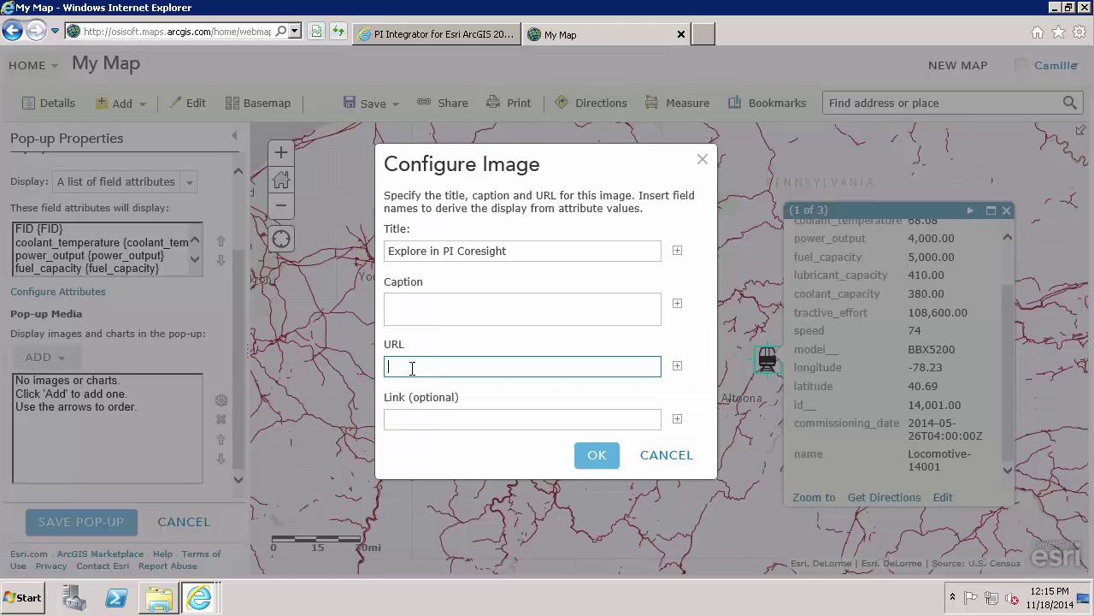
pyautogui.hotkey('ctrl', 'v')
pyautogui.click(411, 417)
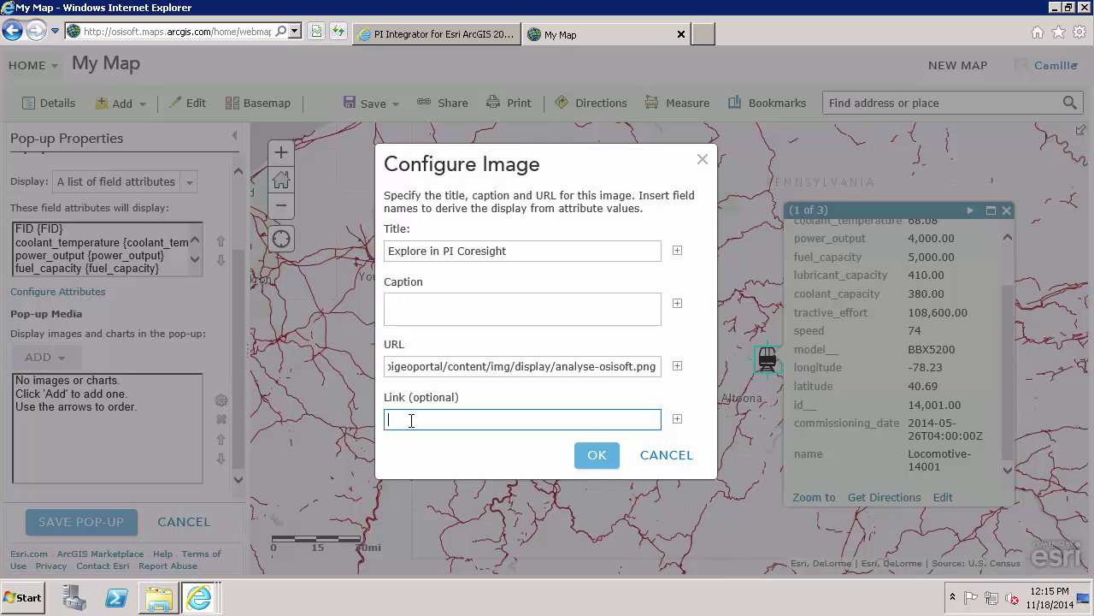
# Step: Link the image to the ad hoc PI Coresight display URL, confirm, and save the pop-up
pyautogui.click(427, 35)
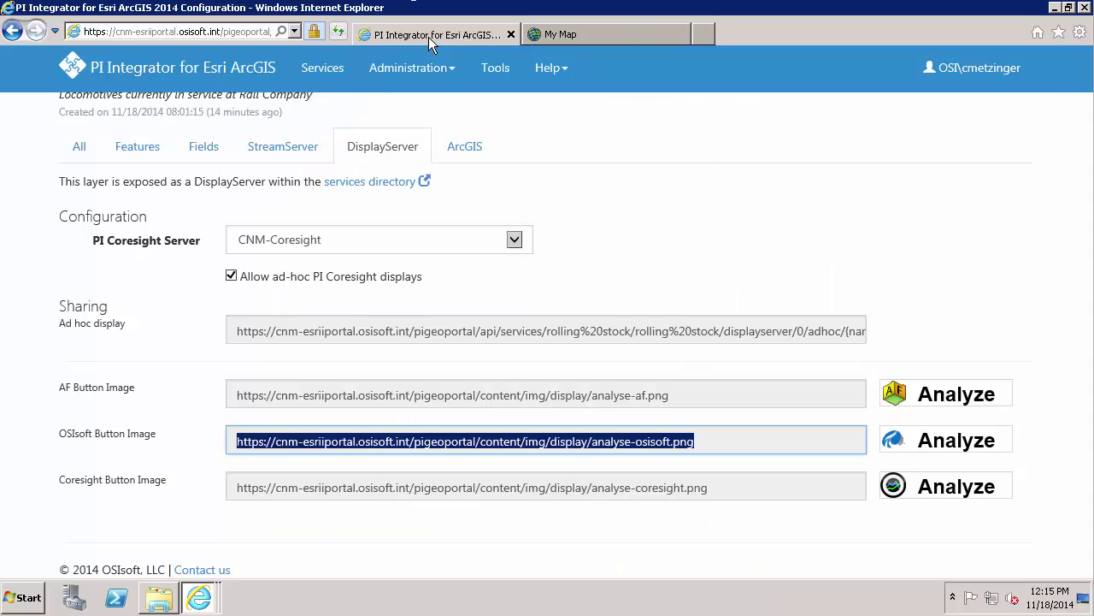
pyautogui.moveTo(235, 329); pyautogui.dragTo(938, 348)
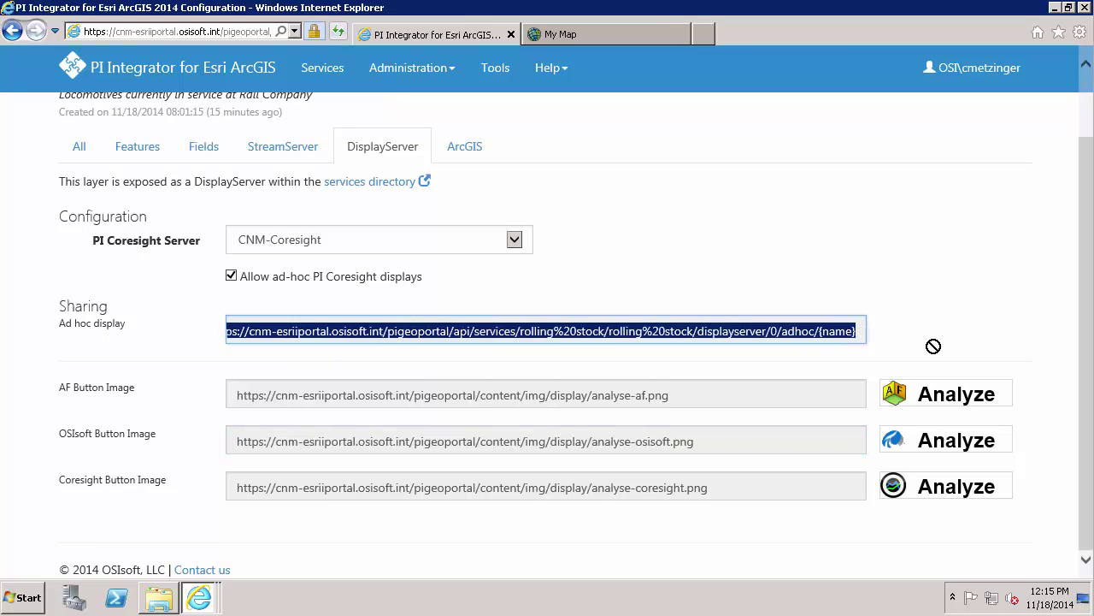
pyautogui.click(585, 33)
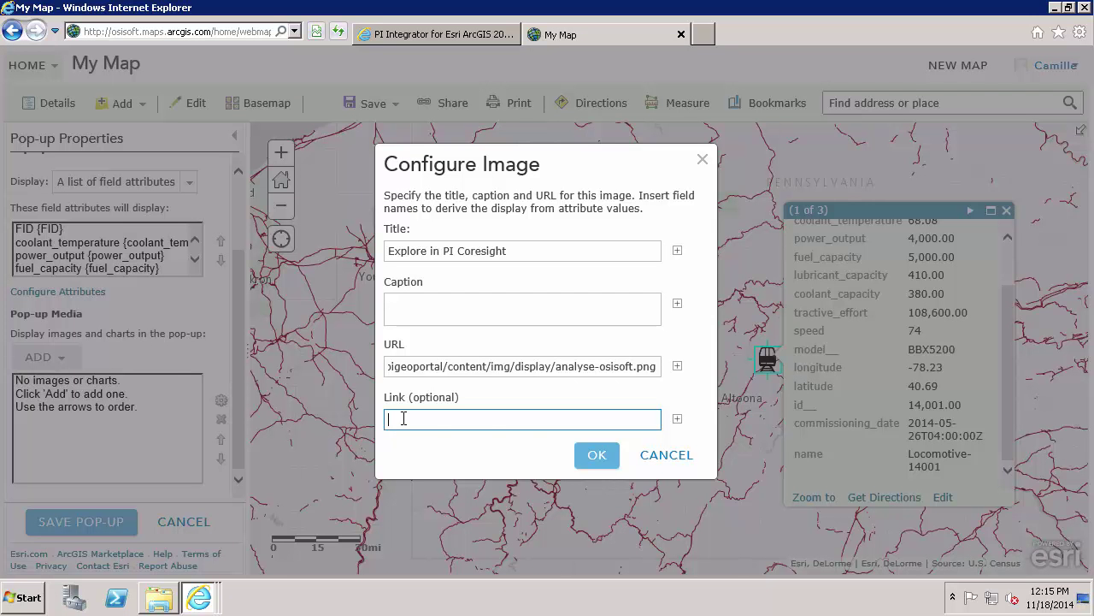
pyautogui.hotkey('ctrl', 'v')
pyautogui.click(598, 460)
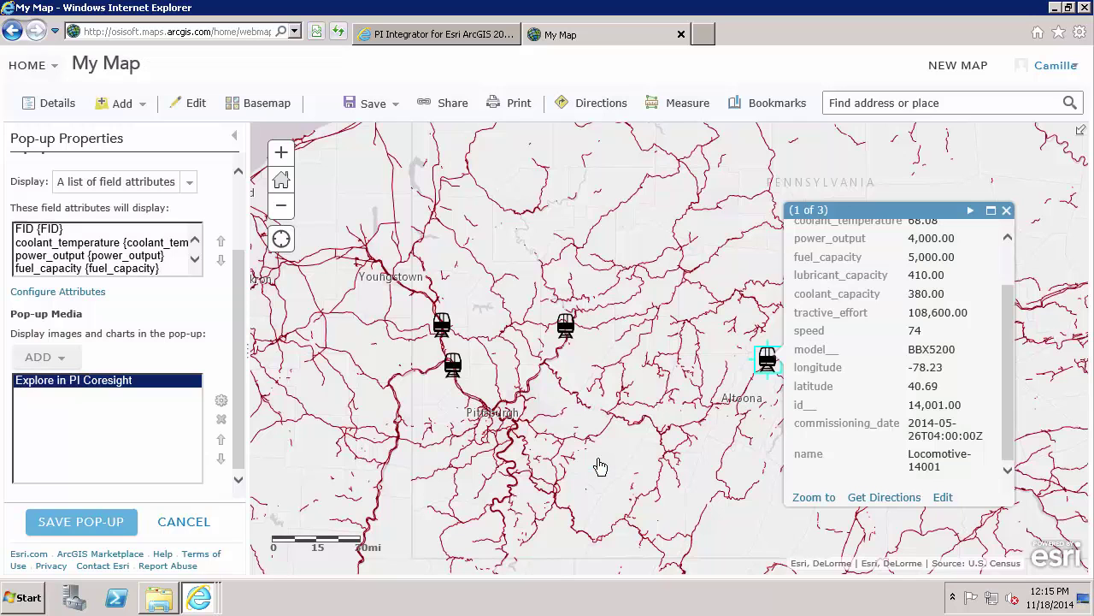
pyautogui.click(81, 521)
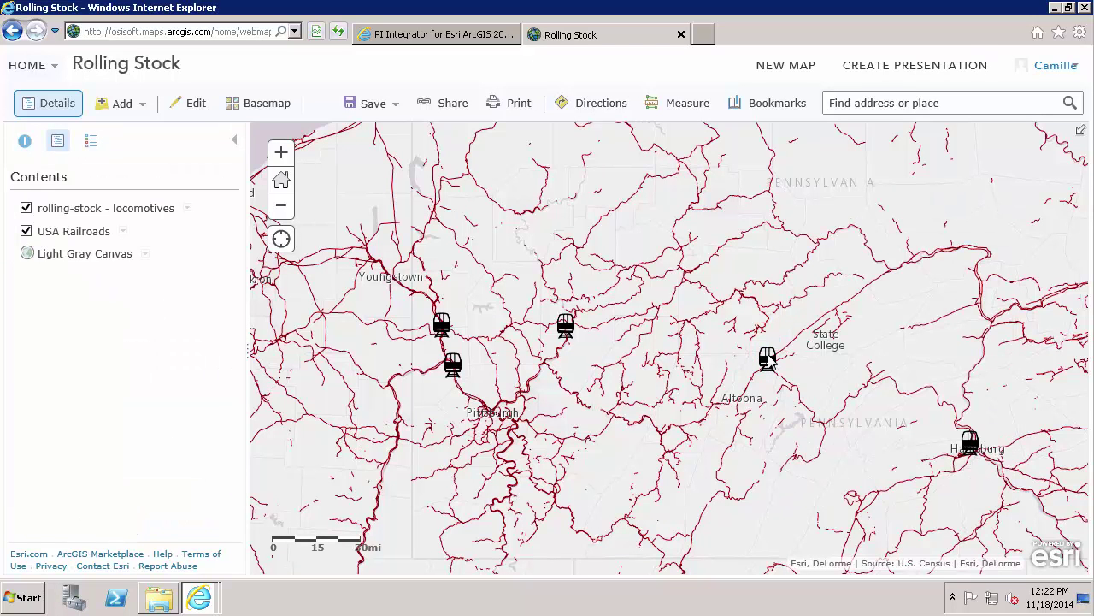
# Step: Open the pop-up for Locomotive-14001 near Altoona and scroll to its Analyze image
pyautogui.click(768, 361)
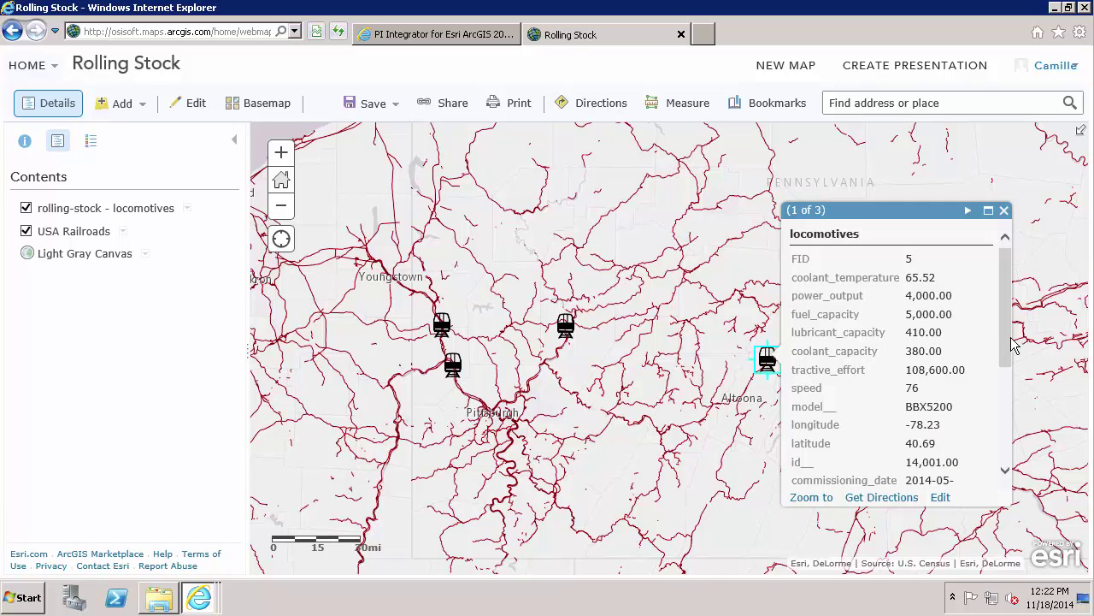
pyautogui.moveTo(1008, 356); pyautogui.dragTo(1006, 455)
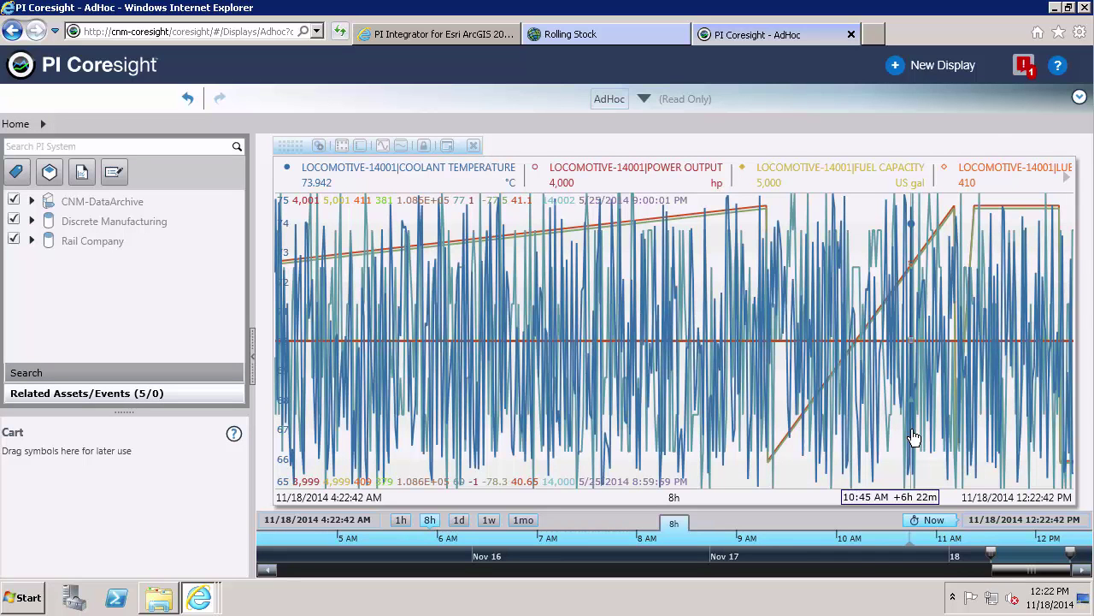
# Step: Limit Locomotive-14001's trend to the last hour (1h), then return to the Rolling Stock map
pyautogui.click(1068, 180)
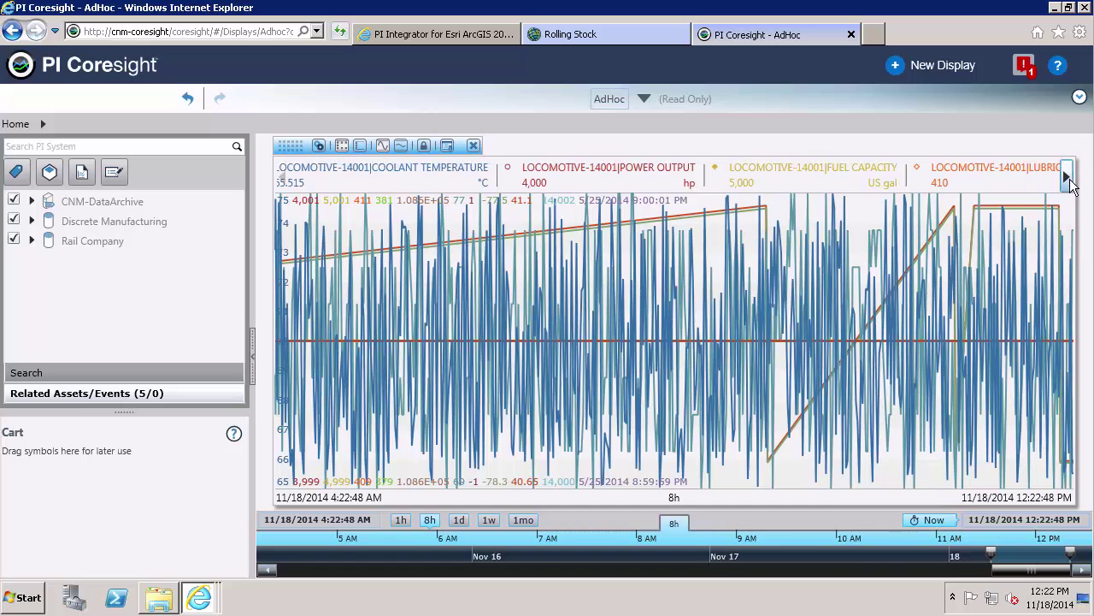
pyautogui.click(401, 521)
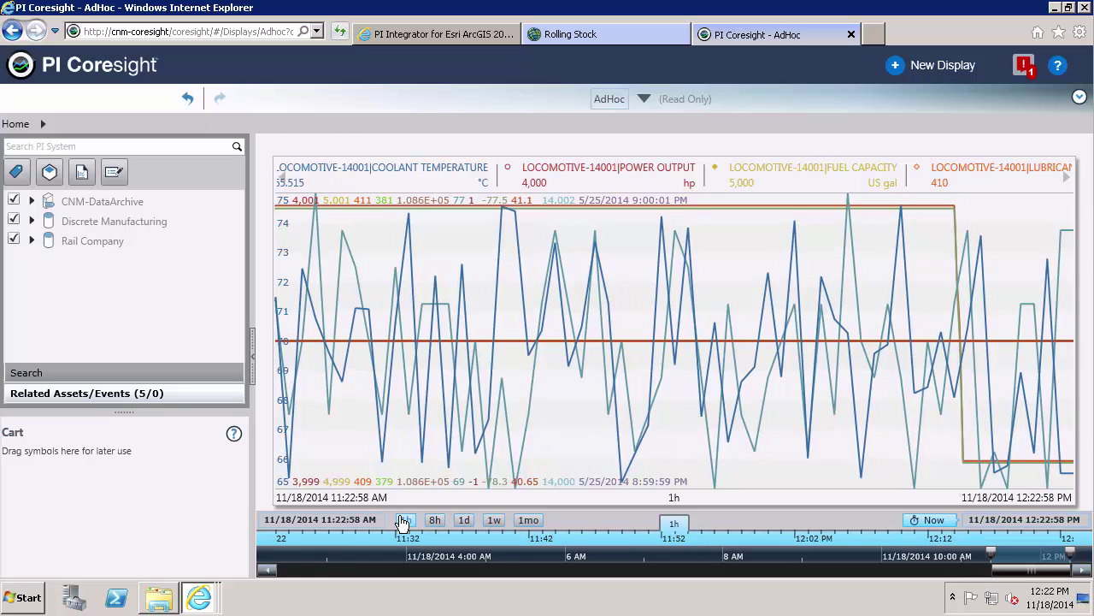
pyautogui.click(631, 37)
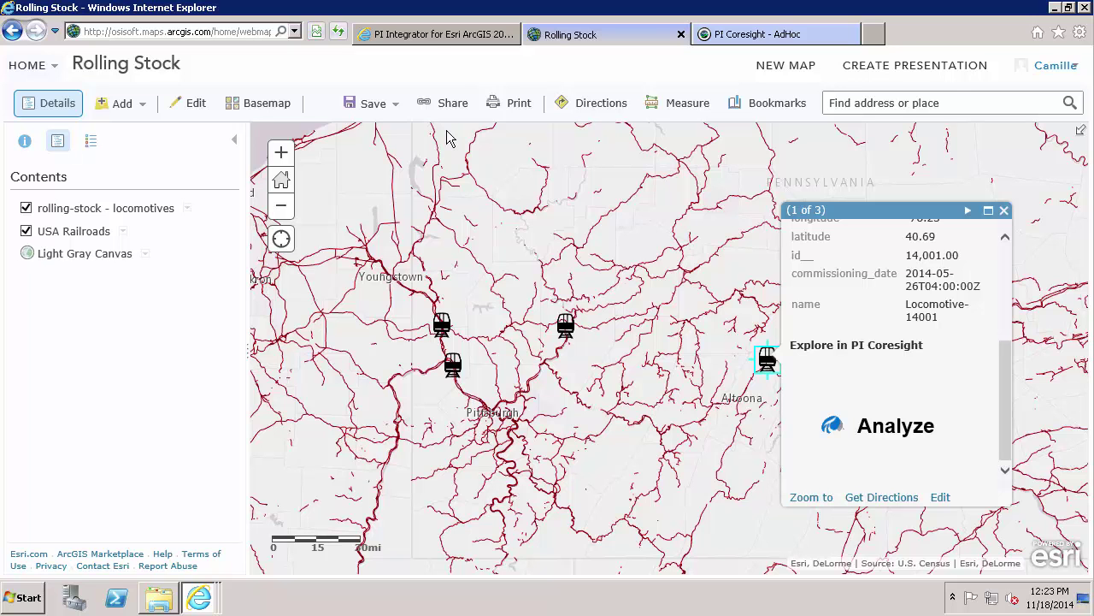
# Step: Open PI Integrator's Tools page showing the Asset Extractor
pyautogui.click(430, 38)
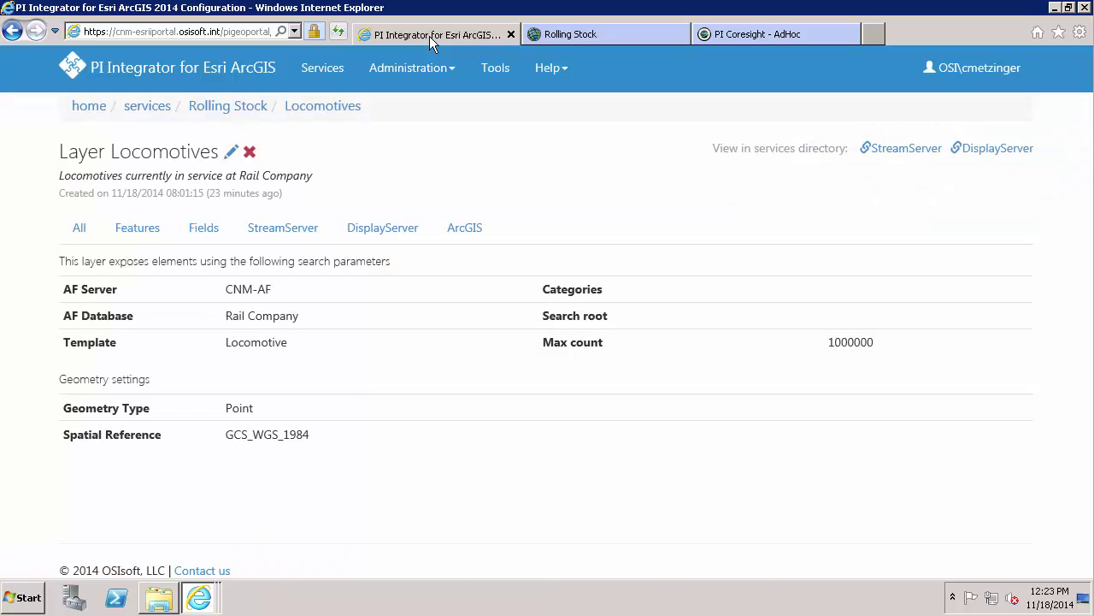
pyautogui.click(495, 70)
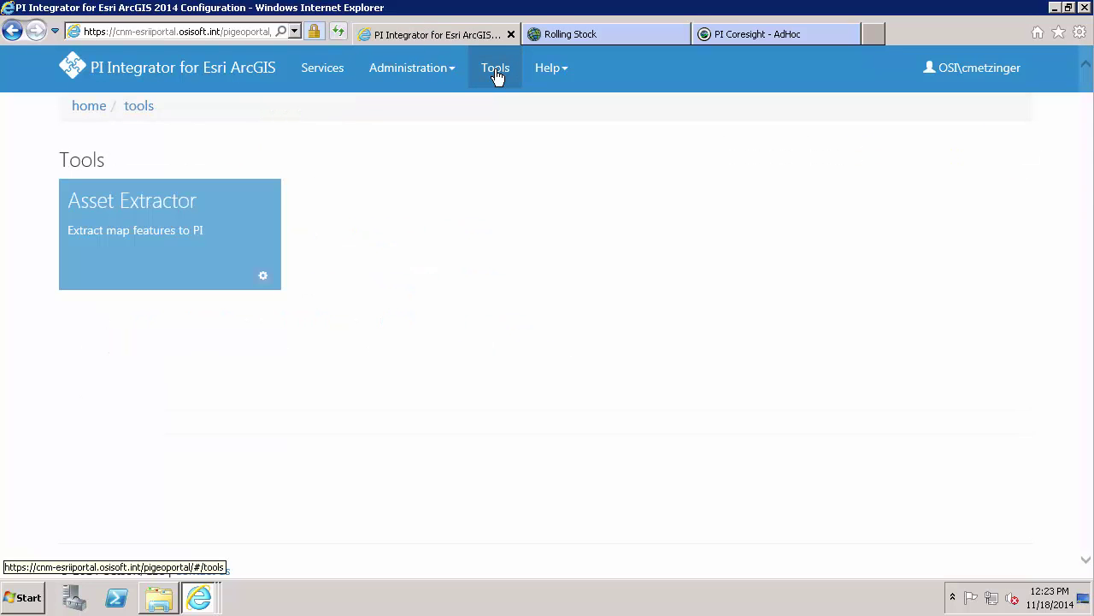
pyautogui.hotkey('ctrl', '2')
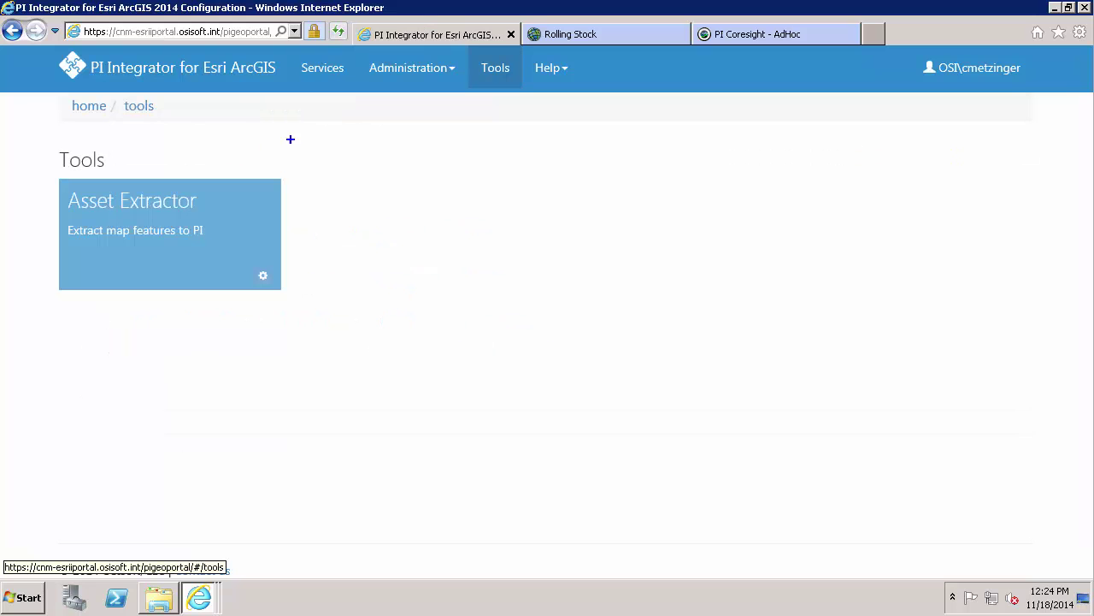
pyautogui.moveTo(291, 168); pyautogui.dragTo(459, 130)
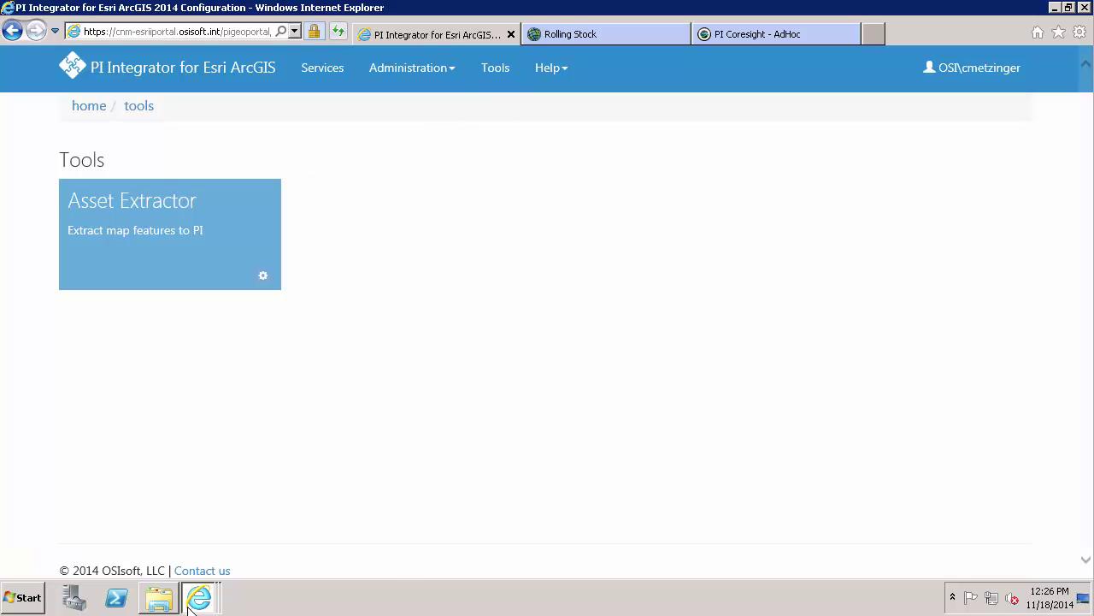
# Step: Bring forward the PI Integrator GeoEvent Monitor 2014 download page in Internet Explorer
pyautogui.click(170, 560)
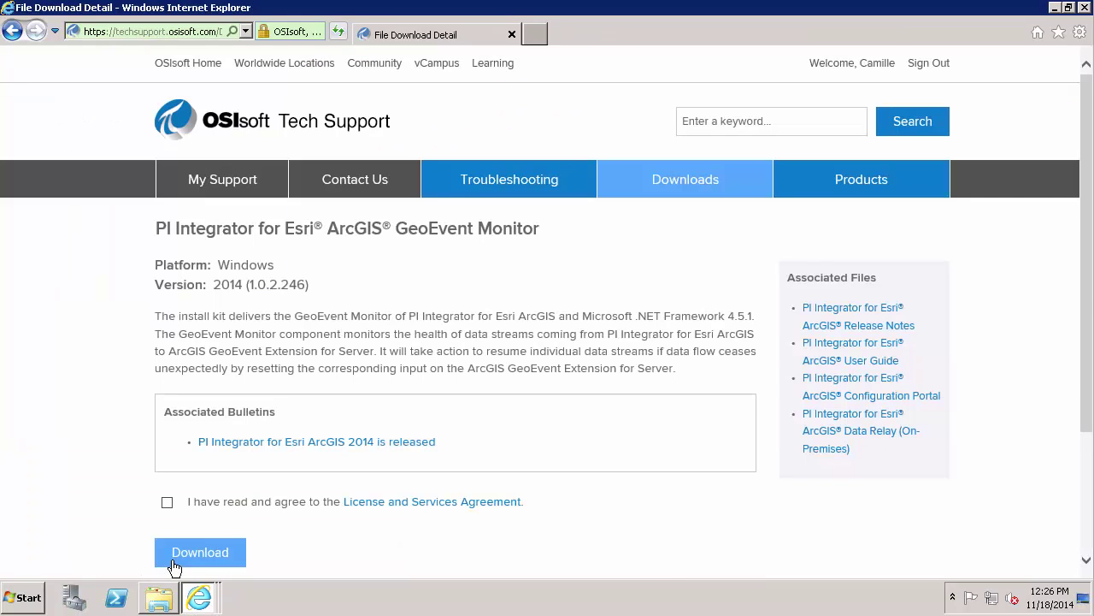